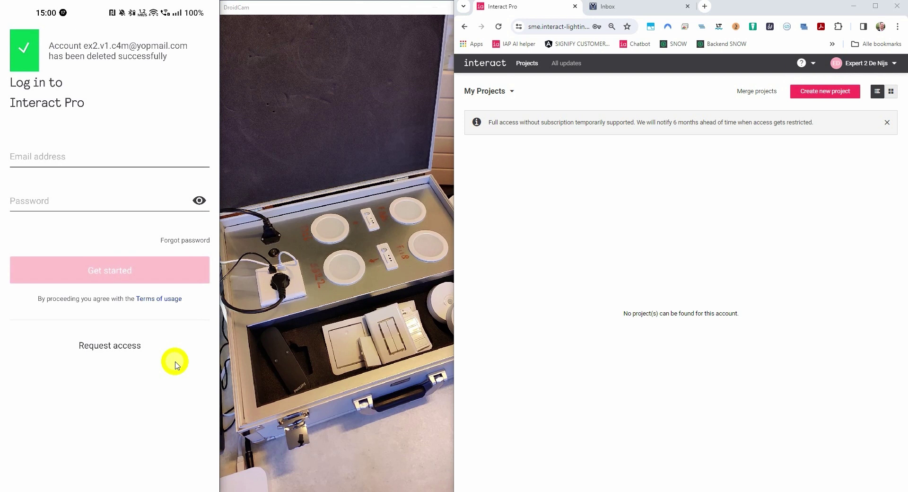
Sign in with the pasted account e-mail and password to reach the Projects list
left_click(51, 161)
key("ctrl+v")
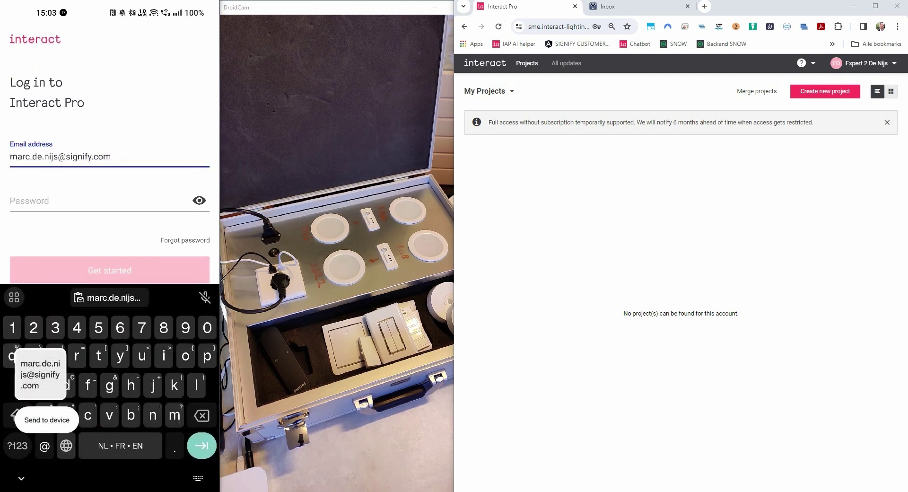
left_click(73, 200)
key("ctrl+v")
left_click(128, 270)
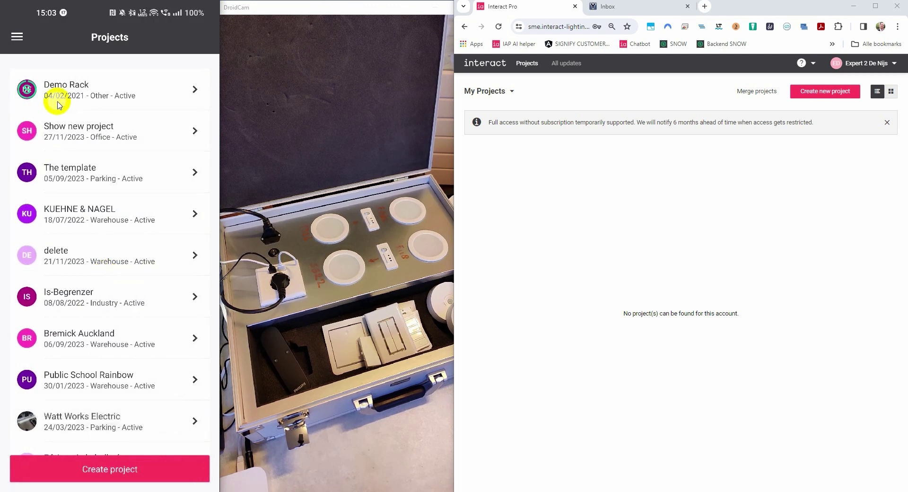
Create project 'Demo project' of type Other with Eindhoven installation details and open it
left_click(107, 471)
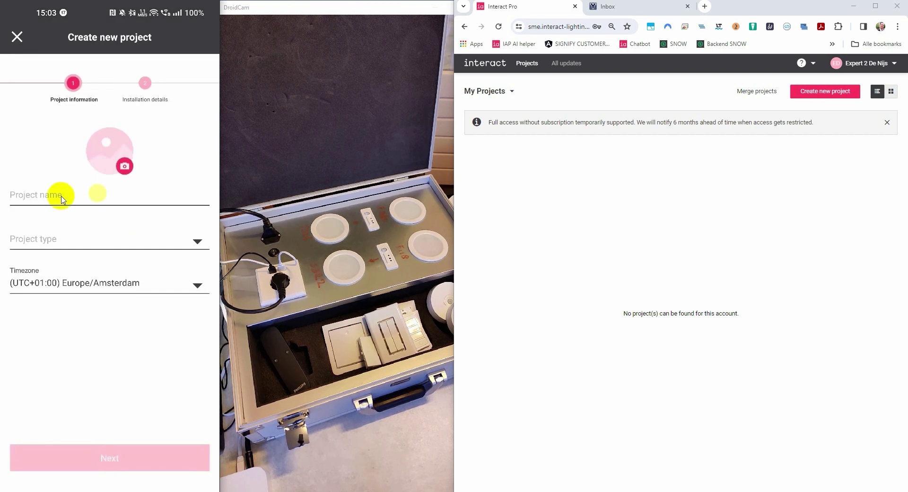
left_click(35, 198)
type("Demo p")
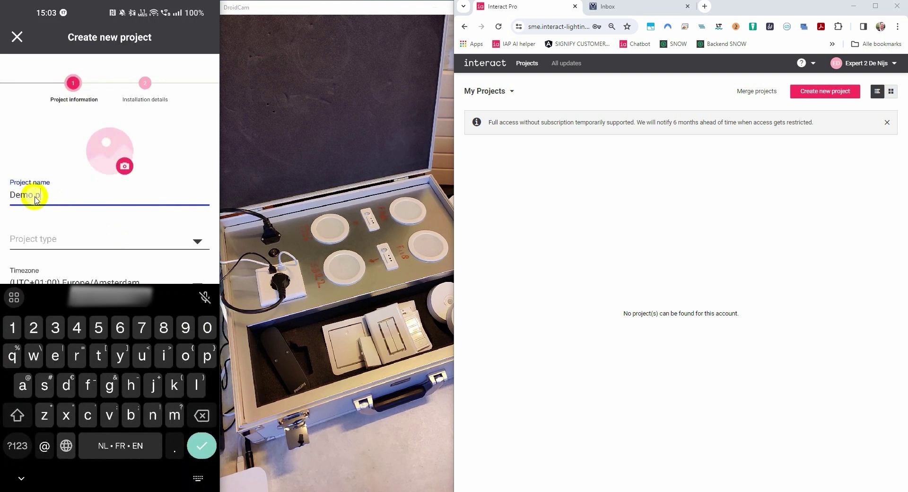
type("roject")
left_click(55, 238)
left_click(108, 234)
left_click(114, 468)
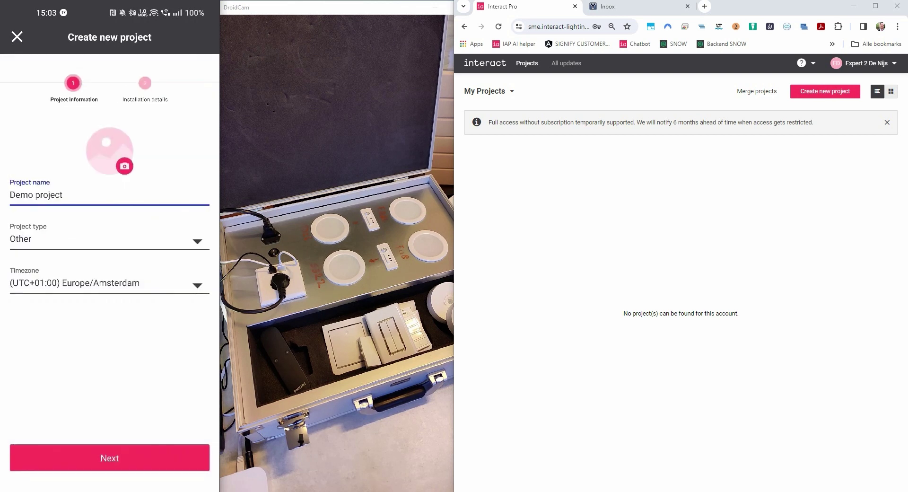
left_click(106, 464)
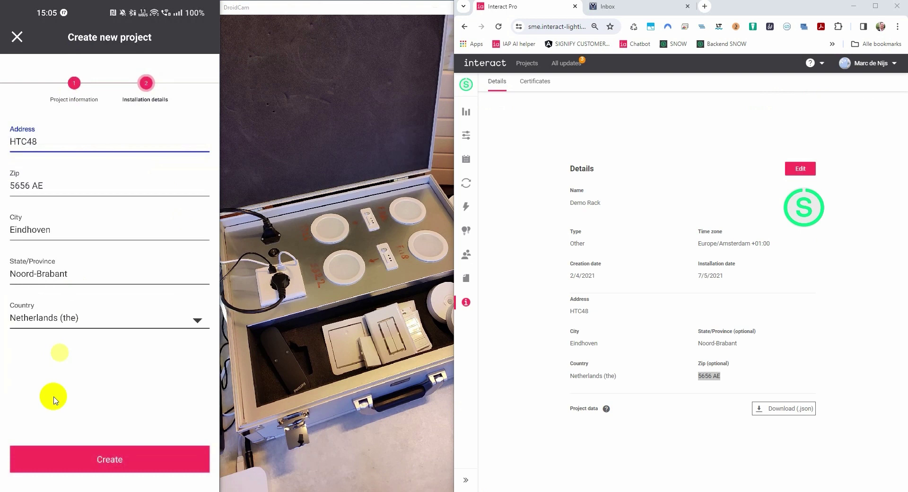
left_click(90, 457)
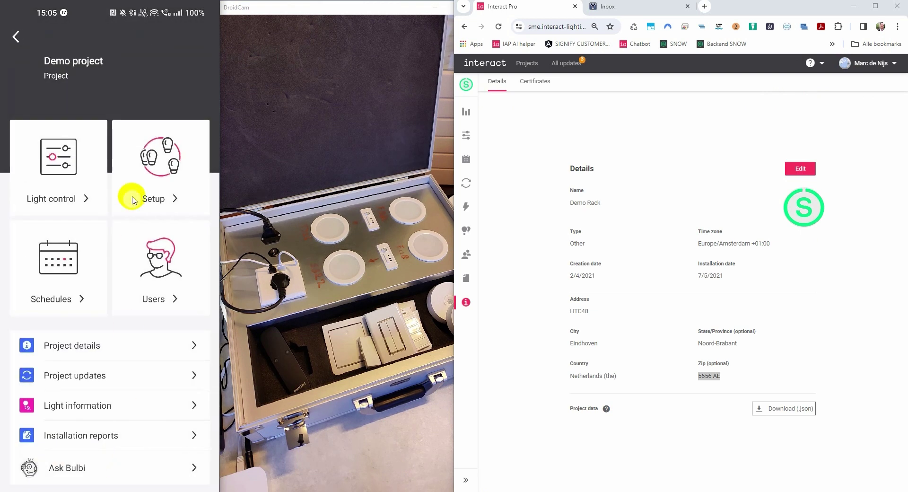
From Setup, create a wireless light network named 'Network ground floor'
left_click(172, 198)
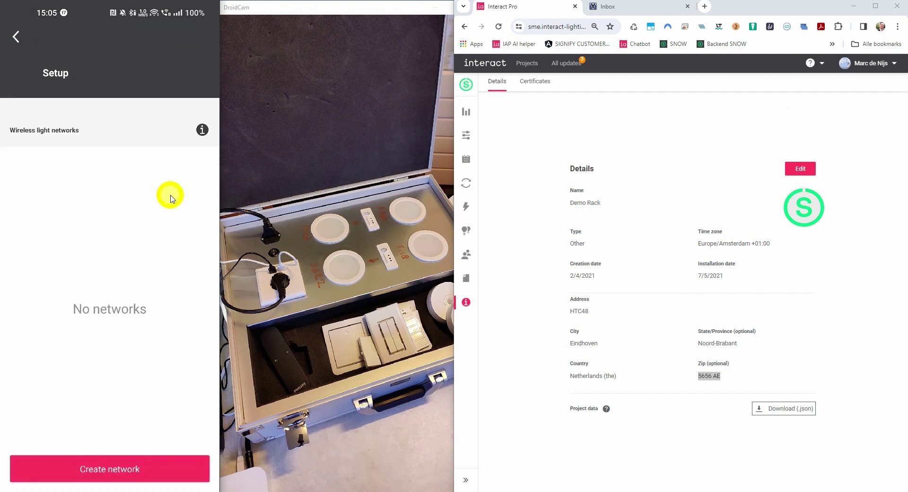
left_click(110, 469)
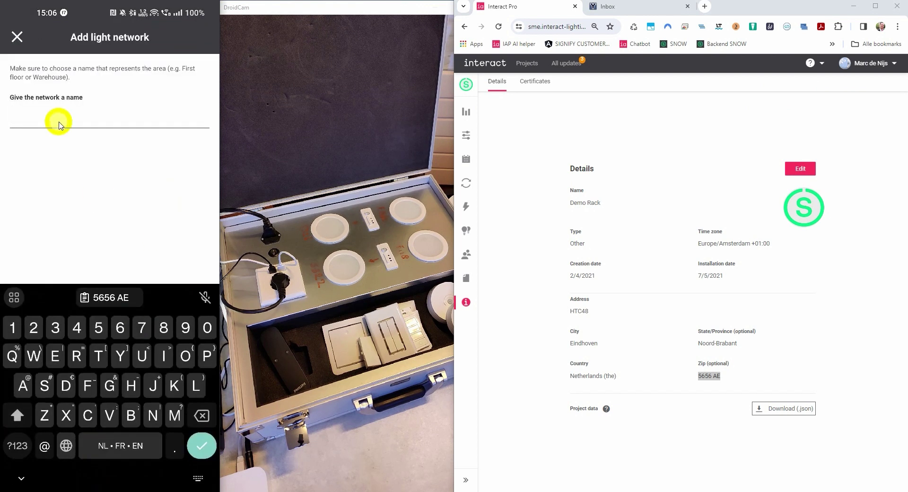
type("Network")
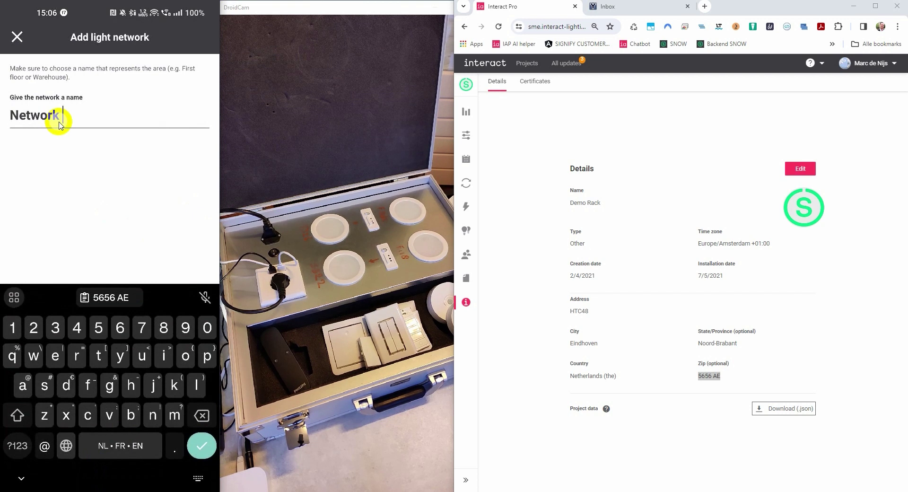
type(" ground floor")
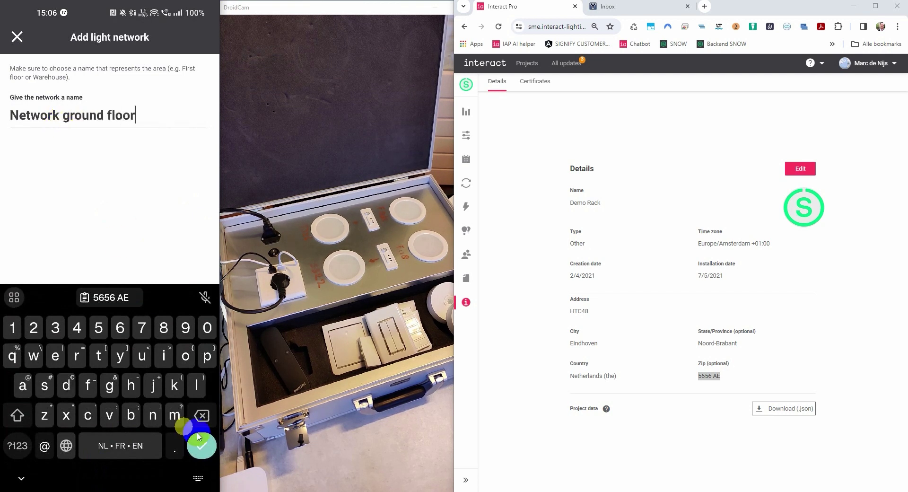
left_click(202, 440)
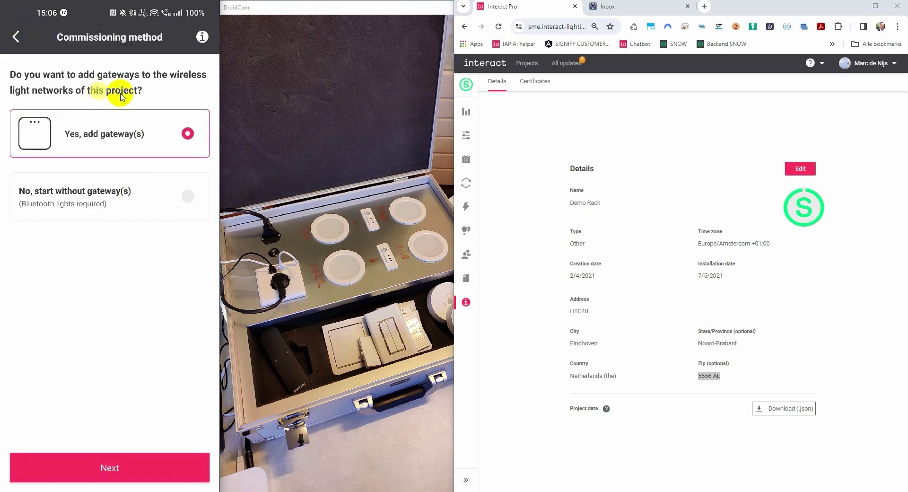
Review the gateway comparison, then choose 'No, start without gateway(s)' for Bluetooth-only commissioning
left_click(202, 37)
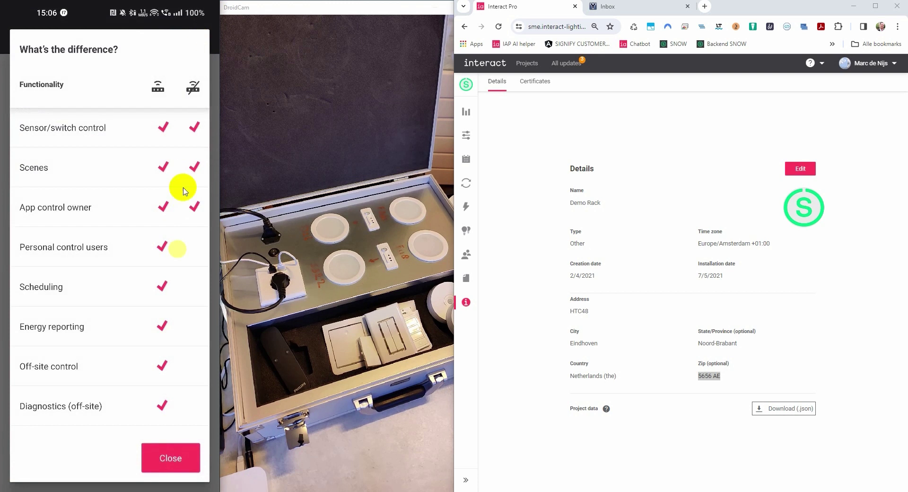
left_click_drag(152, 298, 158, 146)
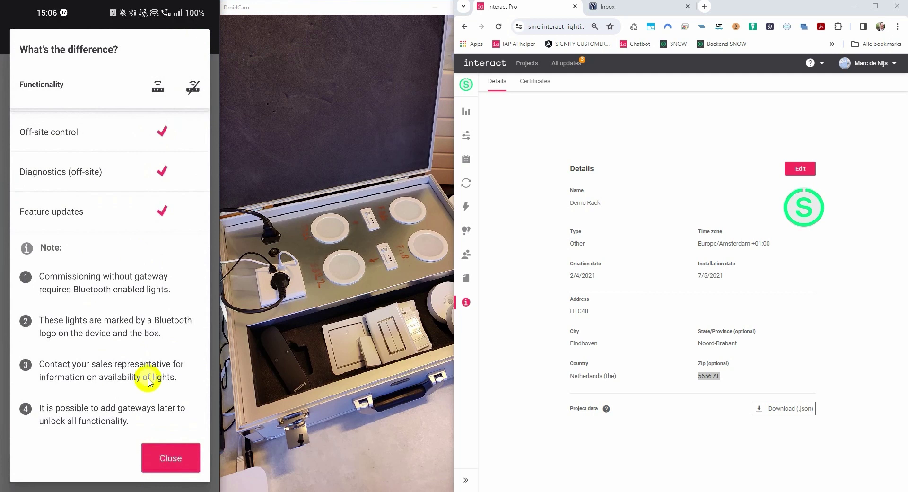
left_click(155, 457)
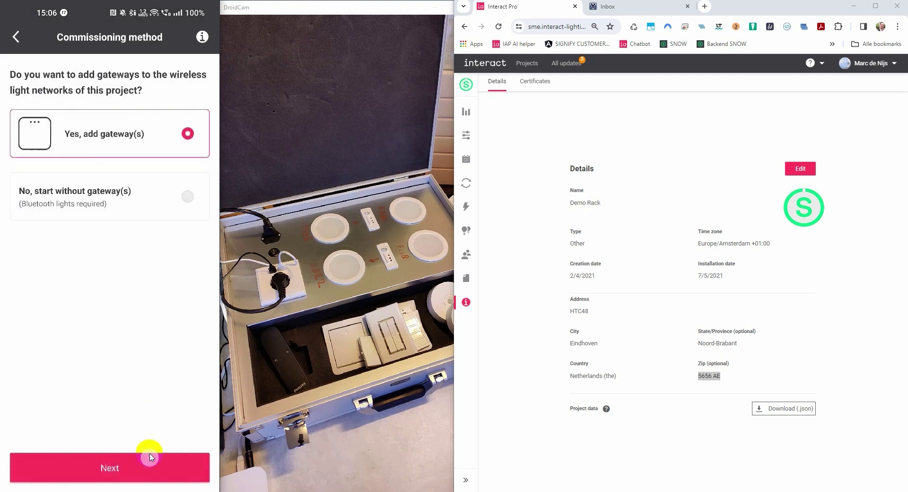
left_click(115, 203)
left_click(117, 474)
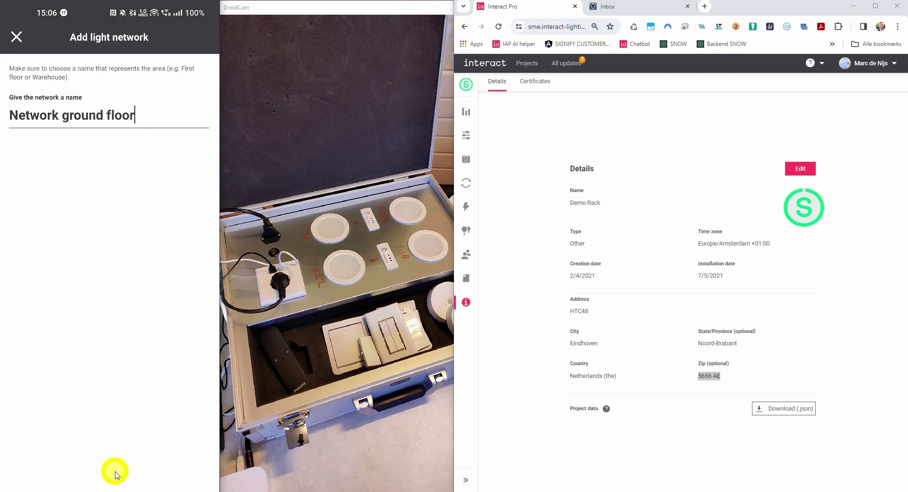
Page through the grouping instructions on group controls, zones and daylight regulation, then dismiss them
left_click(109, 469)
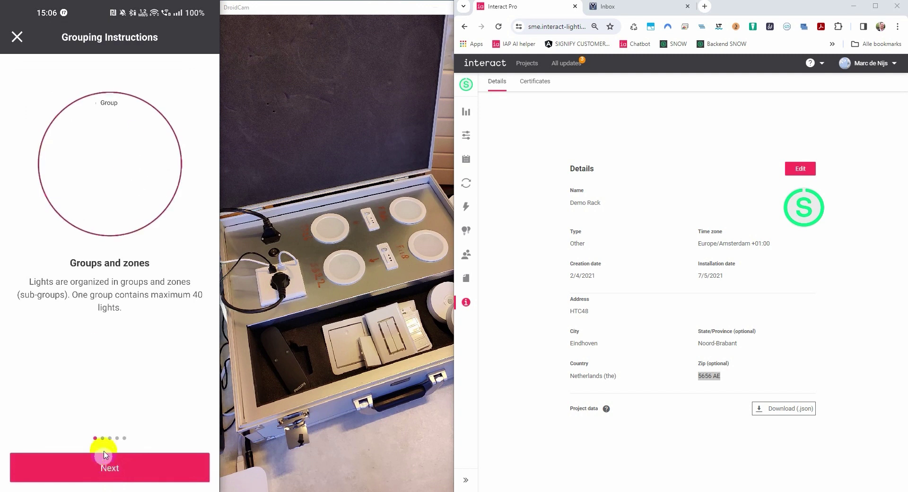
left_click(119, 468)
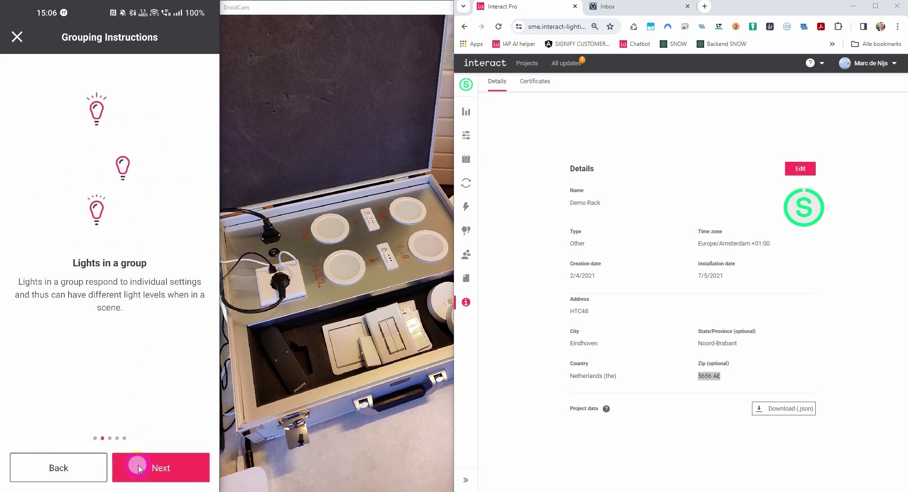
left_click(168, 470)
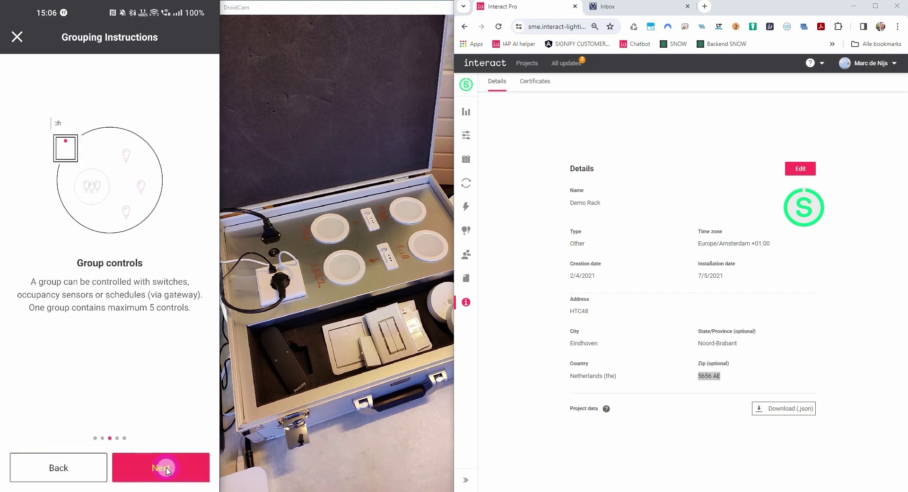
left_click(166, 468)
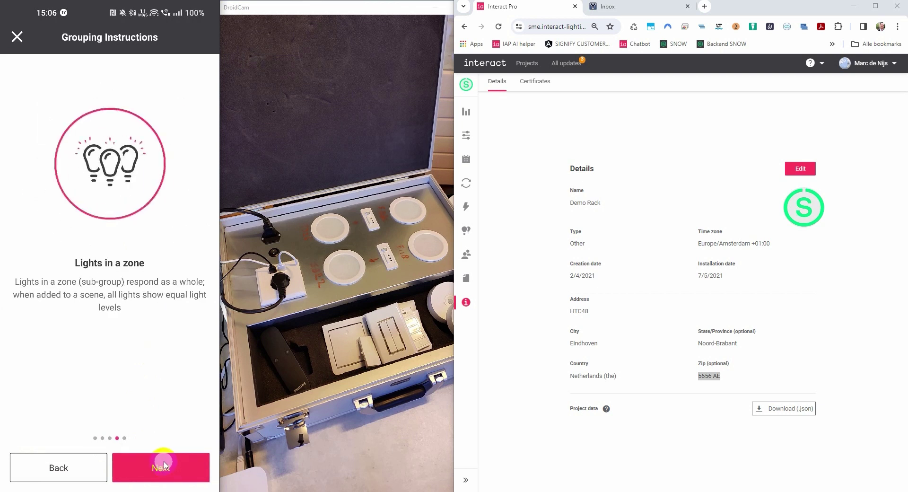
left_click(163, 465)
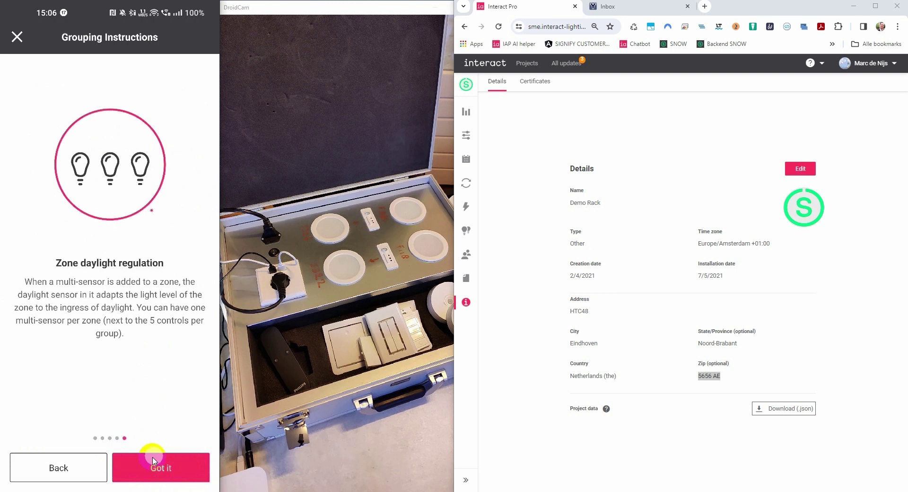
left_click(154, 460)
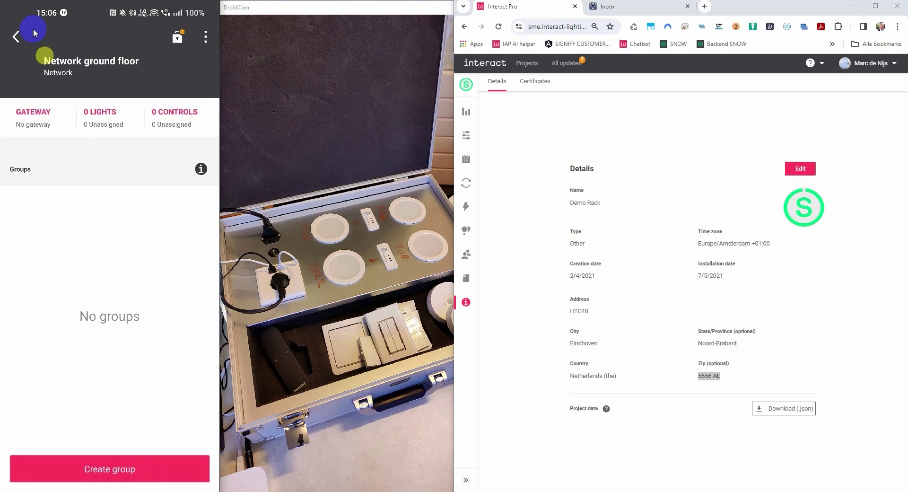
Add a second light network named 'Network 2nd floor' and return to the network list
left_click(16, 36)
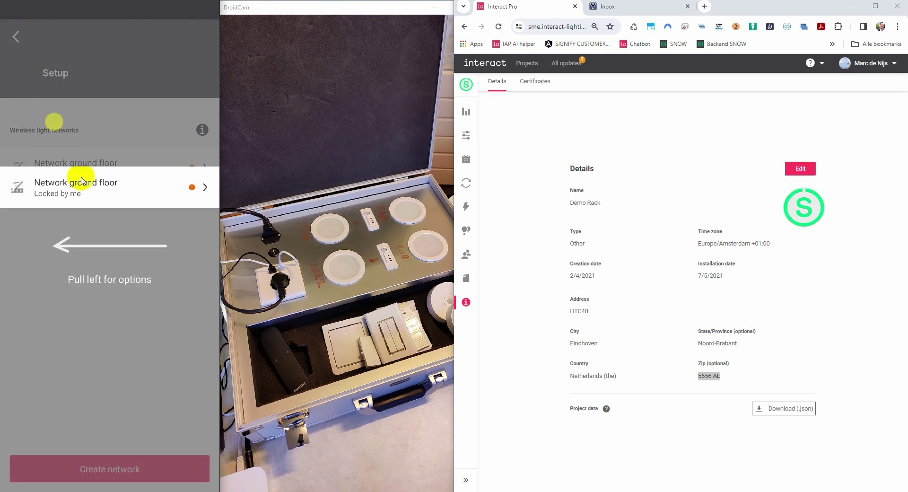
left_click(164, 193)
left_click(142, 470)
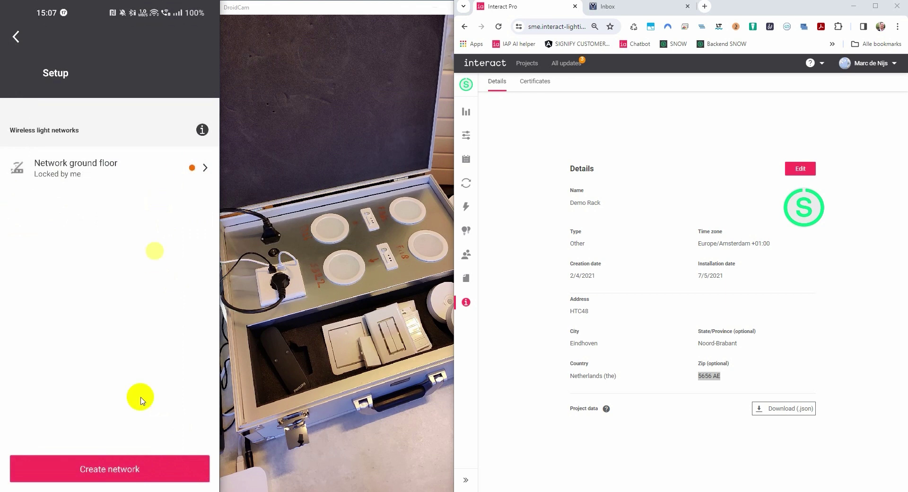
left_click(141, 457)
left_click(164, 293)
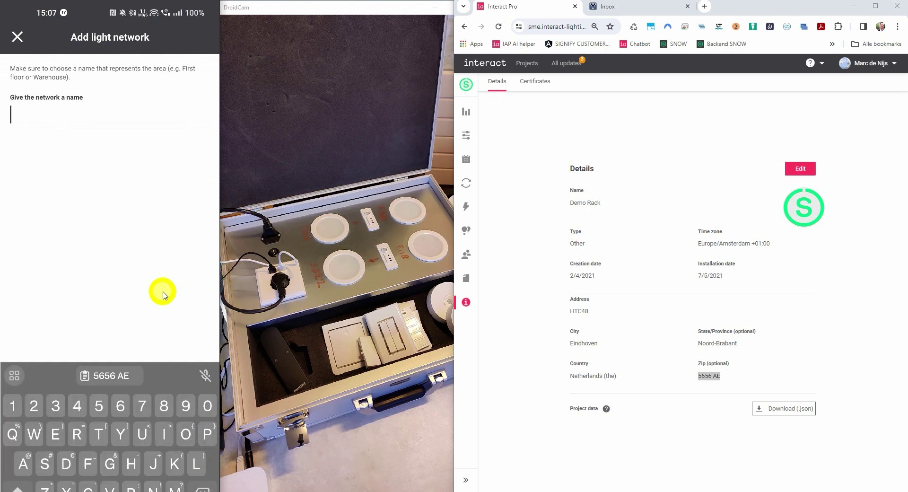
left_click(161, 287)
type("Network 2nd floor")
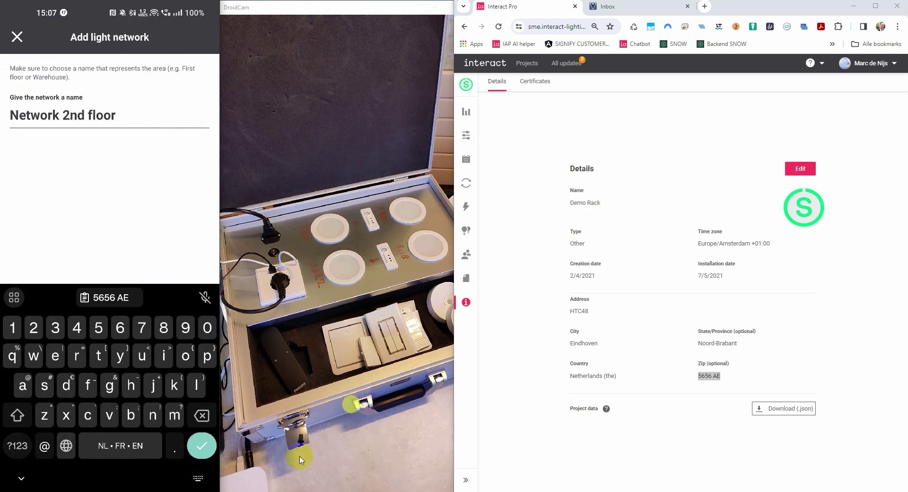
left_click(202, 445)
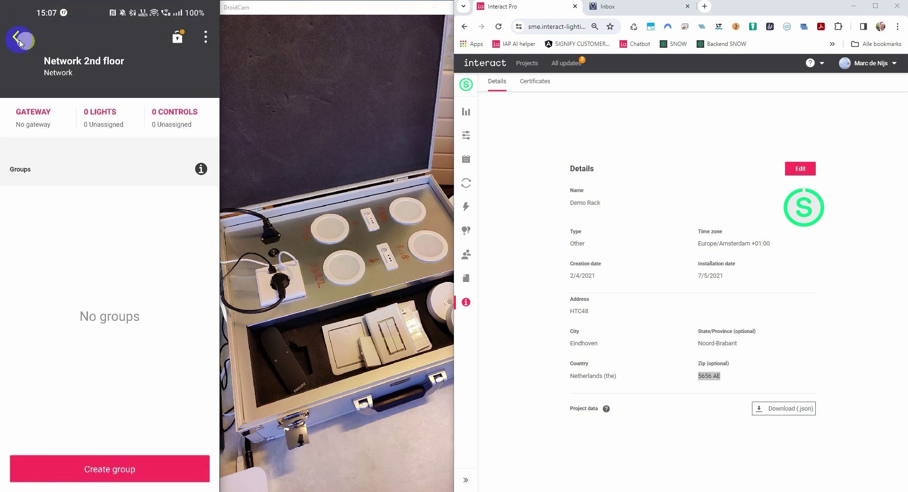
left_click(13, 38)
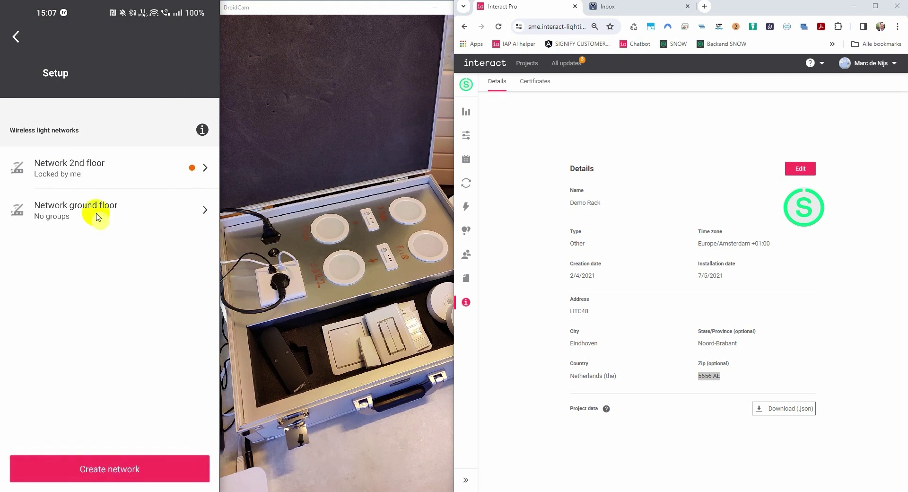
Open Network ground floor and create a group named 'Meeting room' there
left_click(85, 205)
left_click(178, 294)
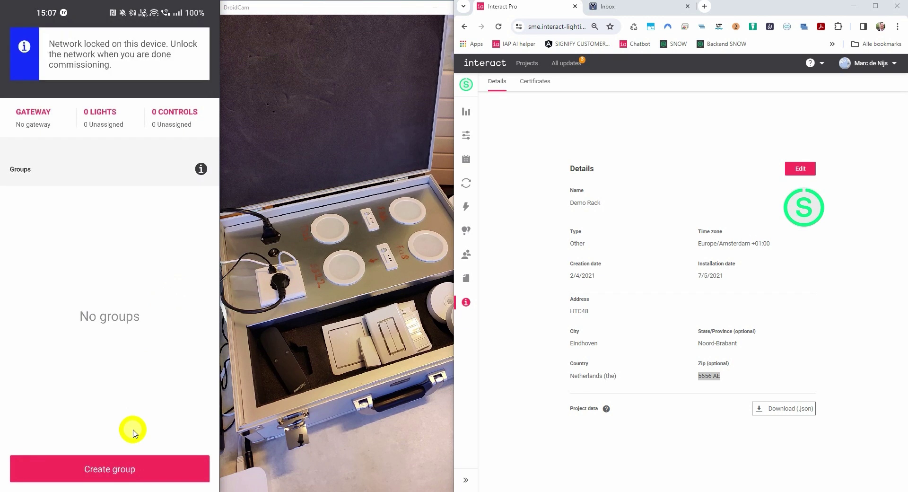
left_click(109, 473)
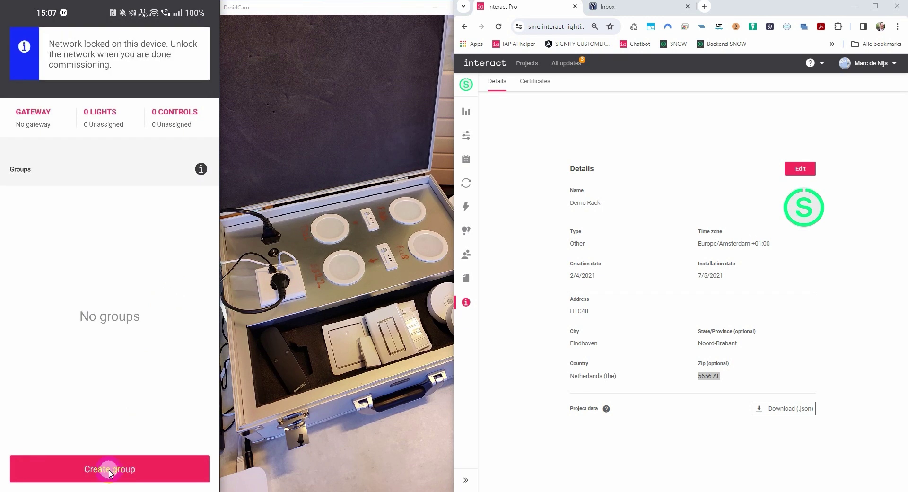
type("Meeting room")
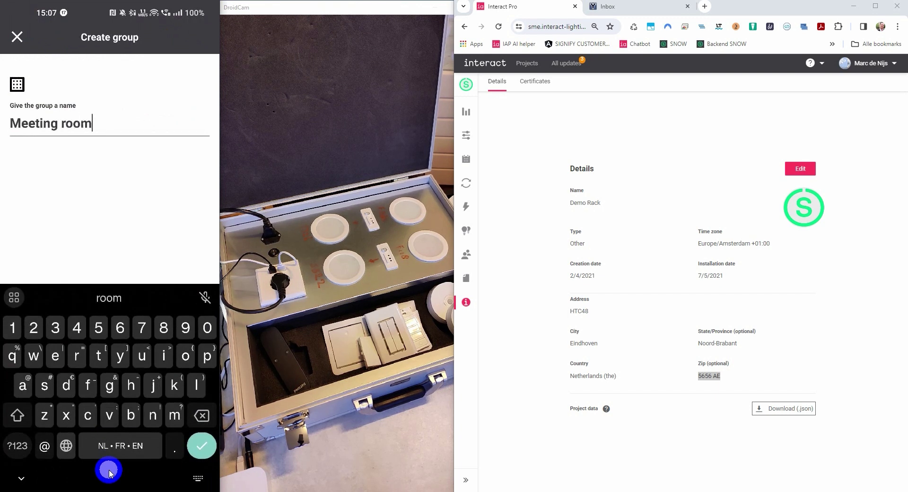
left_click(202, 446)
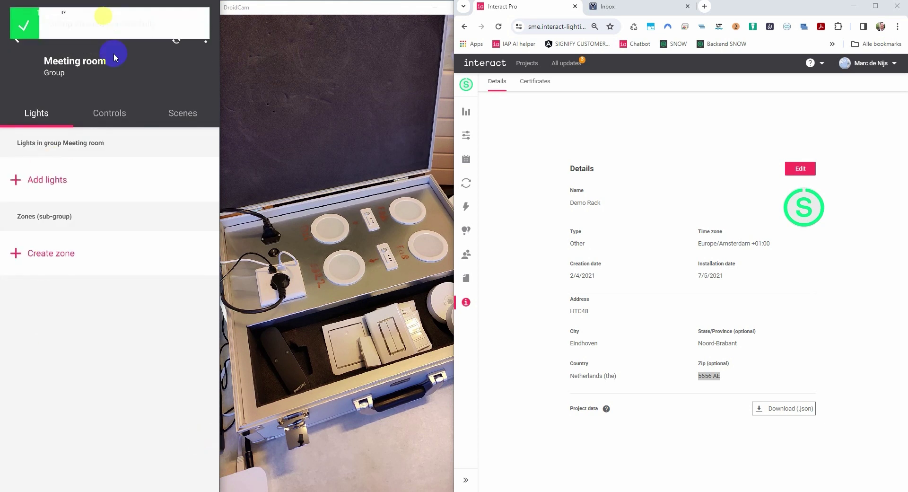
Rename the Meeting room group to 'Meeting room 123' through its row options
left_click(16, 37)
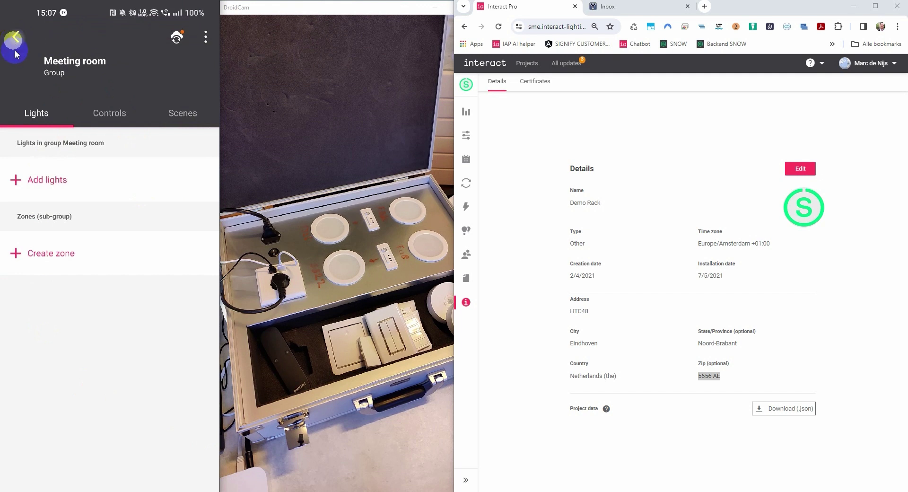
left_click_drag(189, 207, 166, 204)
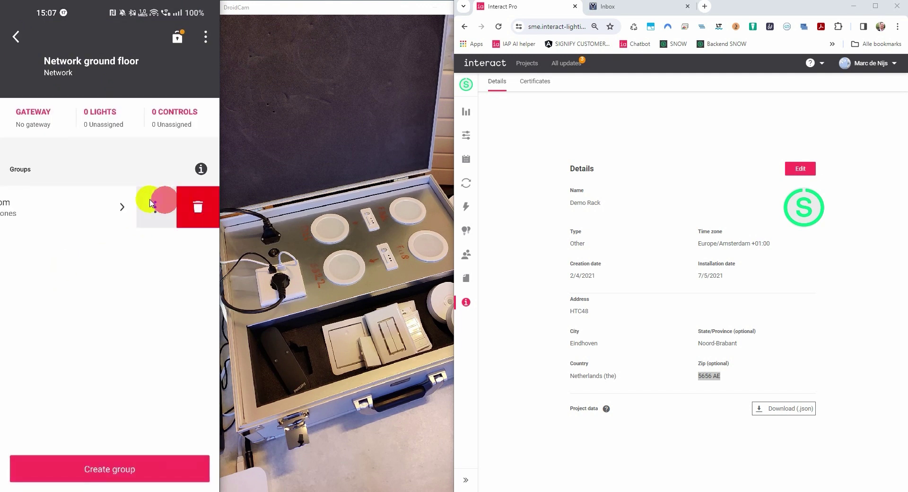
left_click(149, 206)
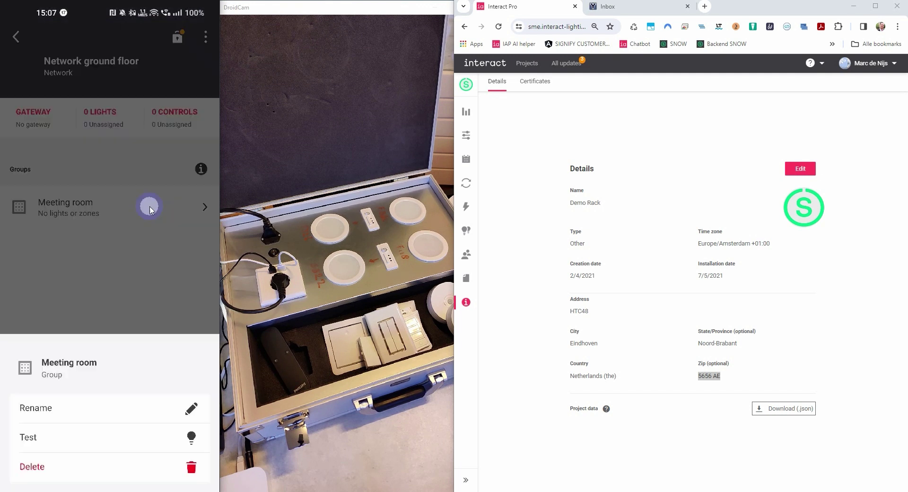
left_click(39, 409)
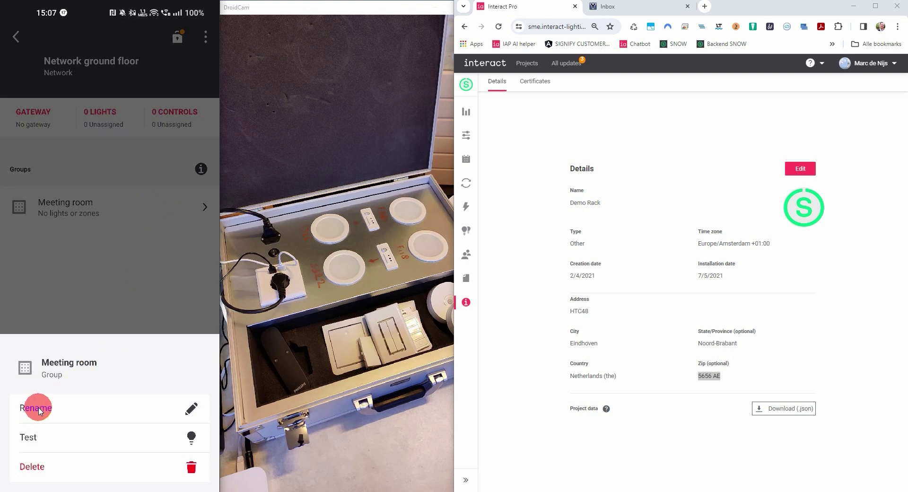
left_click(107, 134)
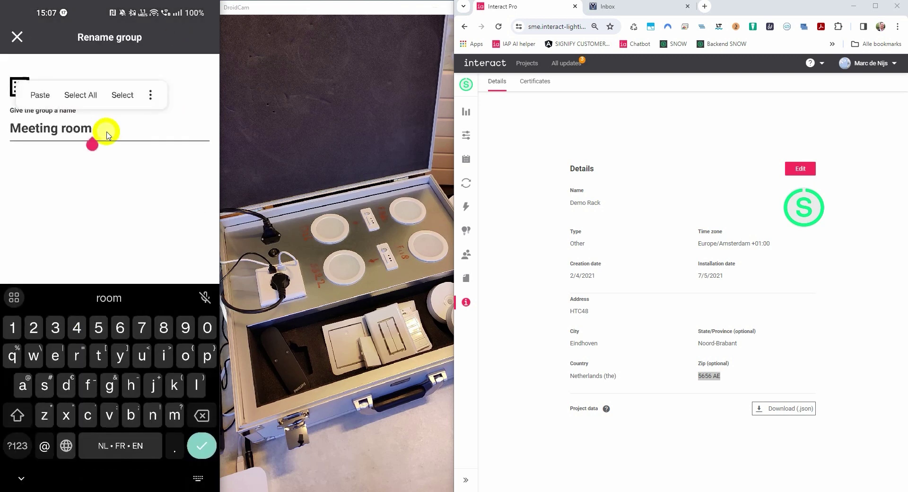
type("123")
left_click(201, 447)
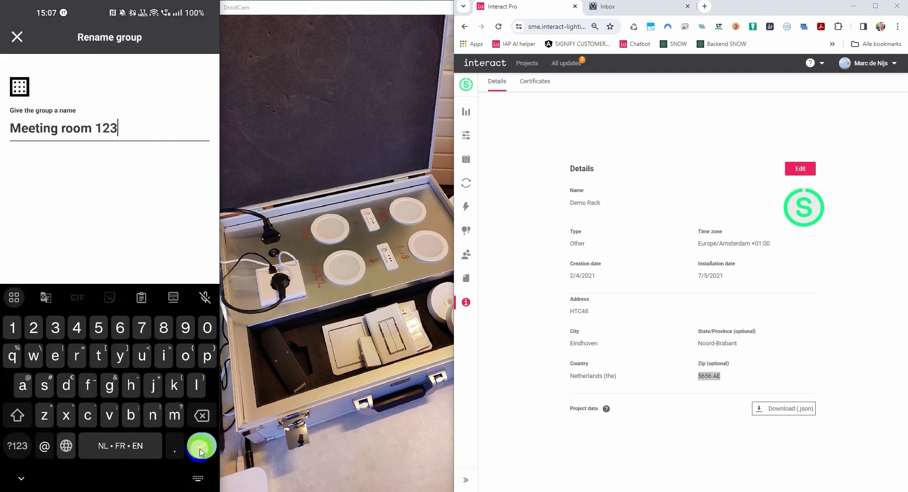
Reopen the Meeting room 123 row options and close them without changes
left_click(156, 212)
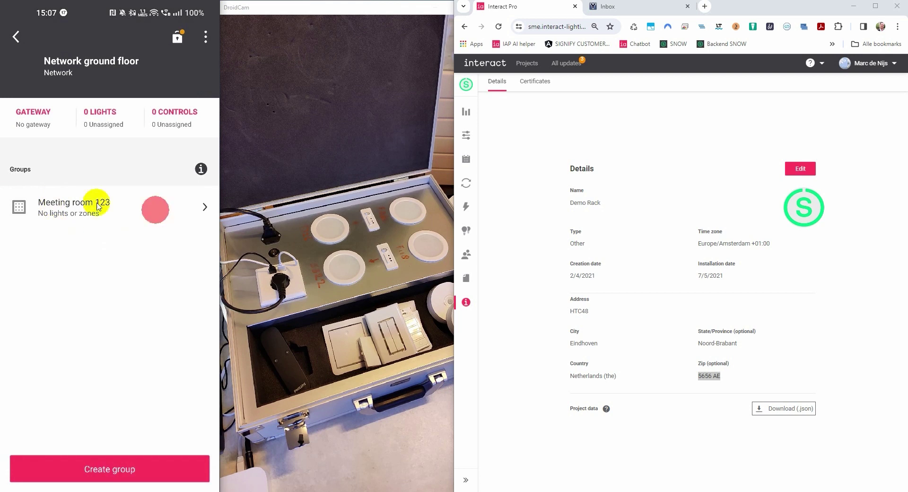
left_click_drag(156, 212, 69, 197)
left_click(164, 210)
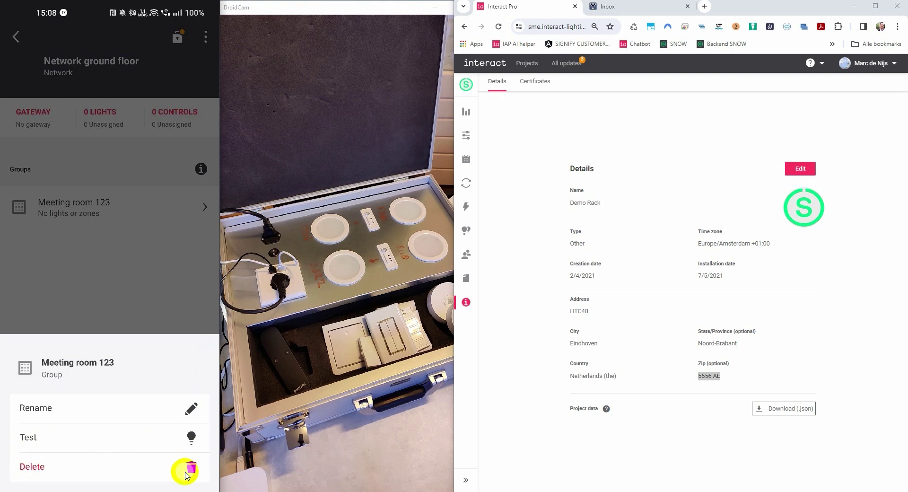
left_click(132, 274)
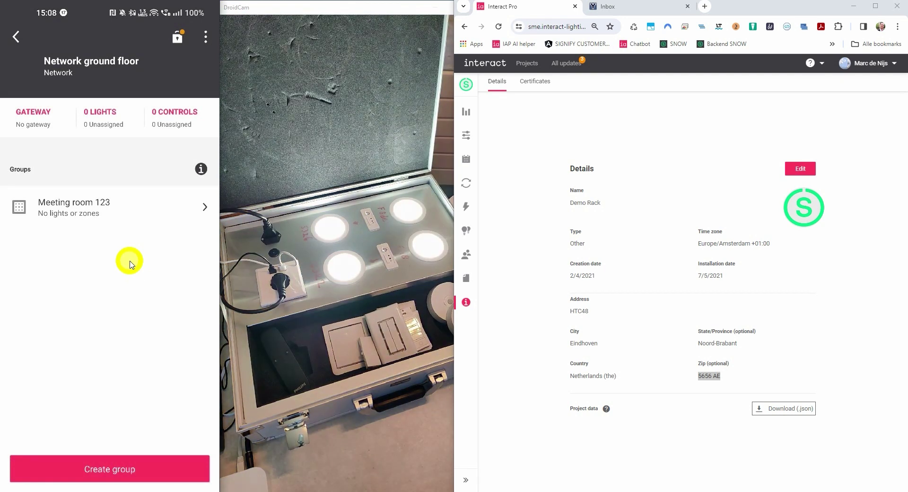
List Meeting room 123's available luminaires and blink 2BF1, F8DE and F118 to identify them
left_click(75, 211)
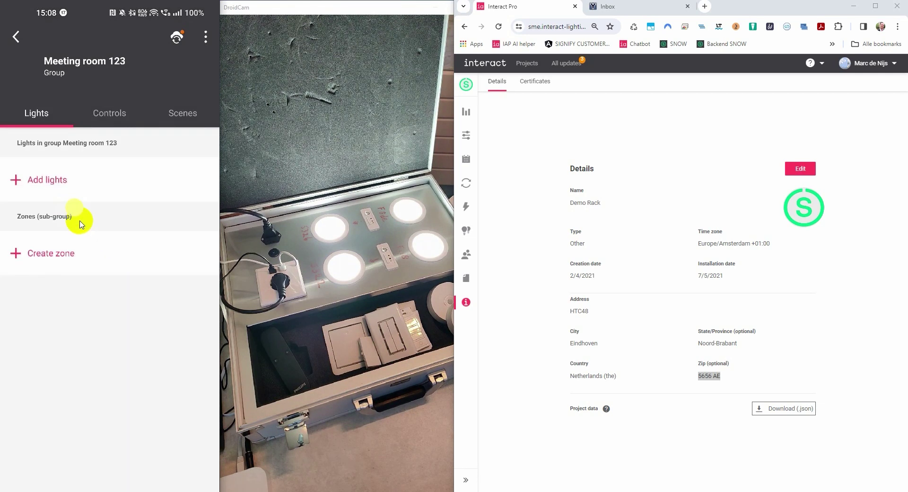
left_click(40, 181)
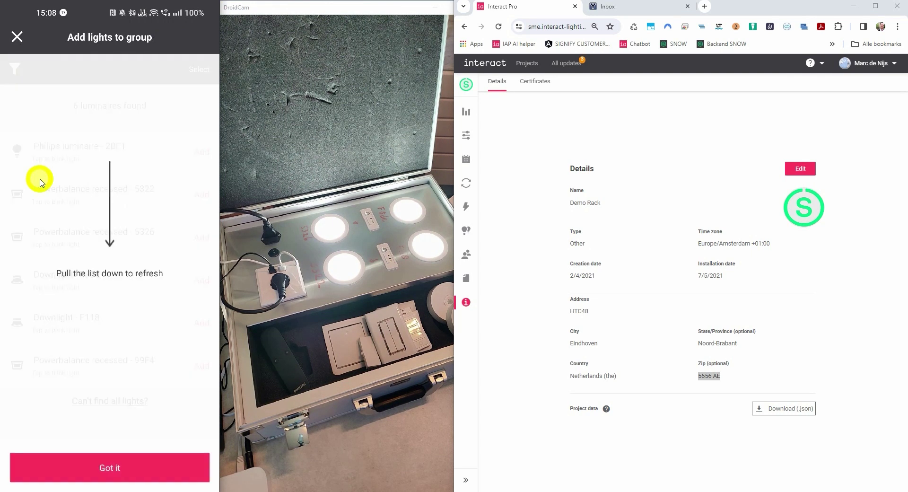
left_click(110, 469)
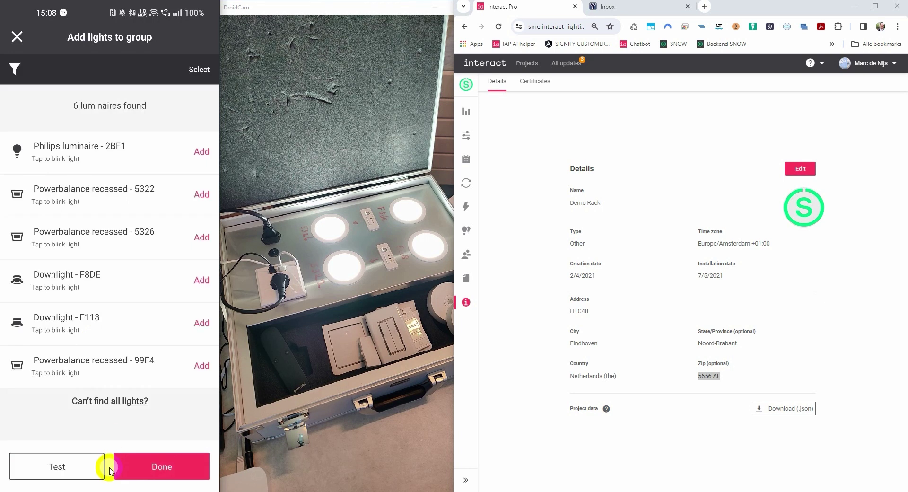
left_click(26, 152)
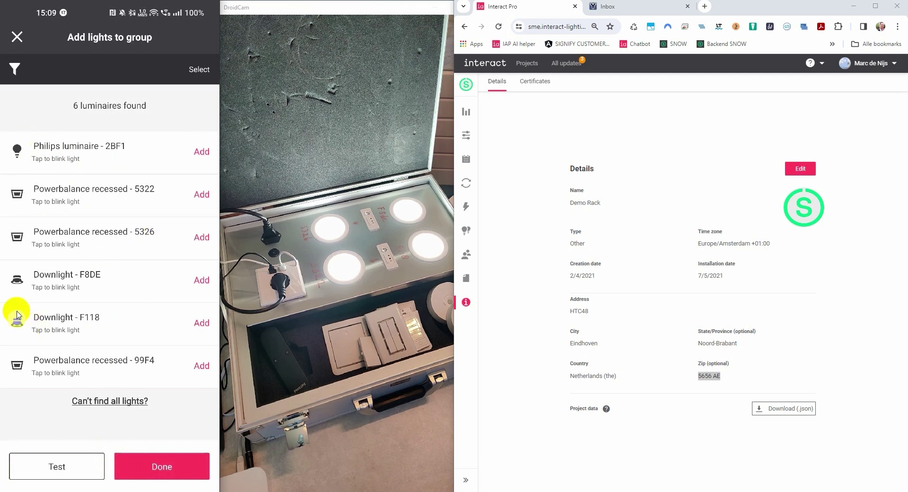
left_click(17, 278)
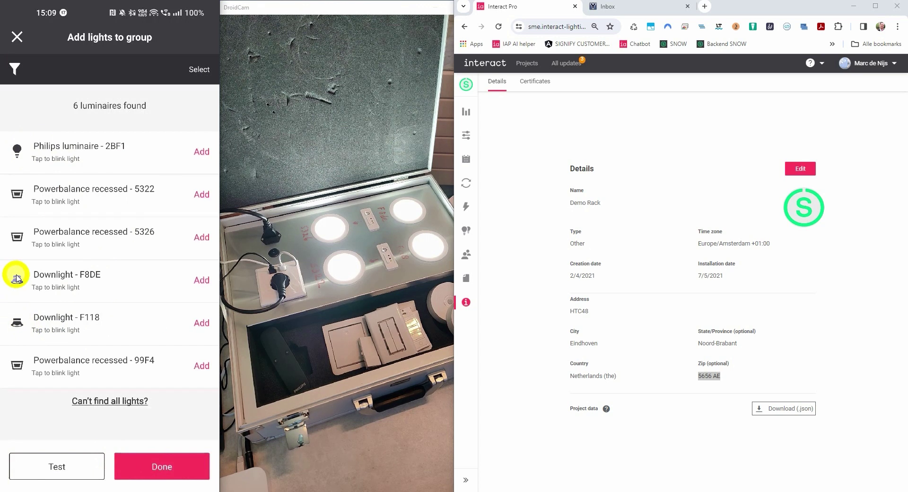
left_click(16, 324)
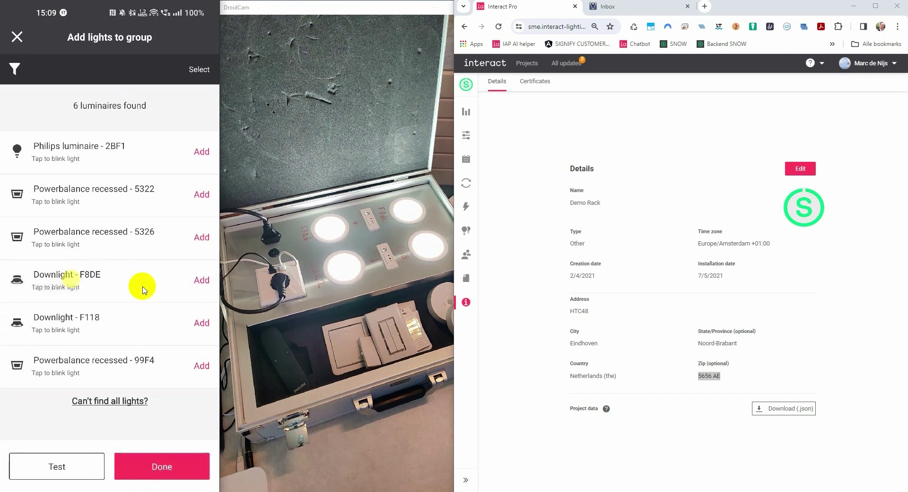
Add Downlight F8DE, then blink and add Downlight F118 to Meeting room 123
left_click(204, 283)
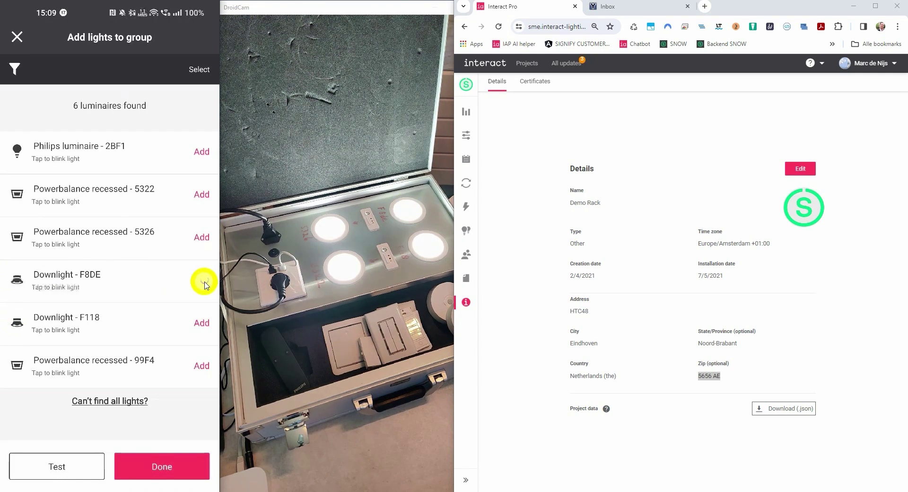
left_click(12, 326)
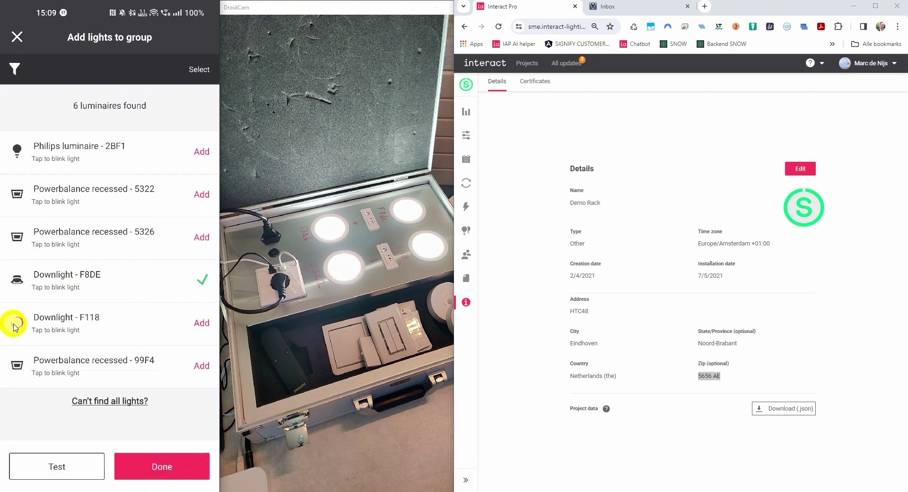
left_click(203, 324)
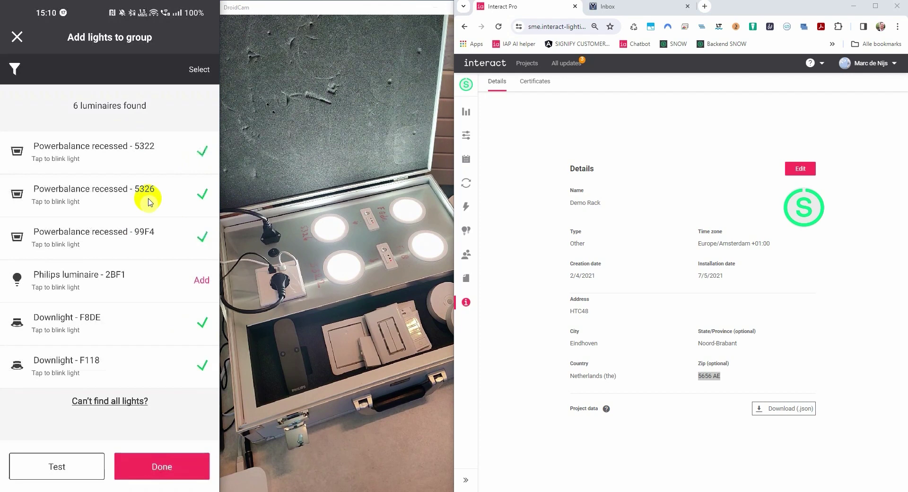
Run a group light test, toggling the five luminaires on and off twice and leaving them off
left_click(69, 467)
left_click(113, 268)
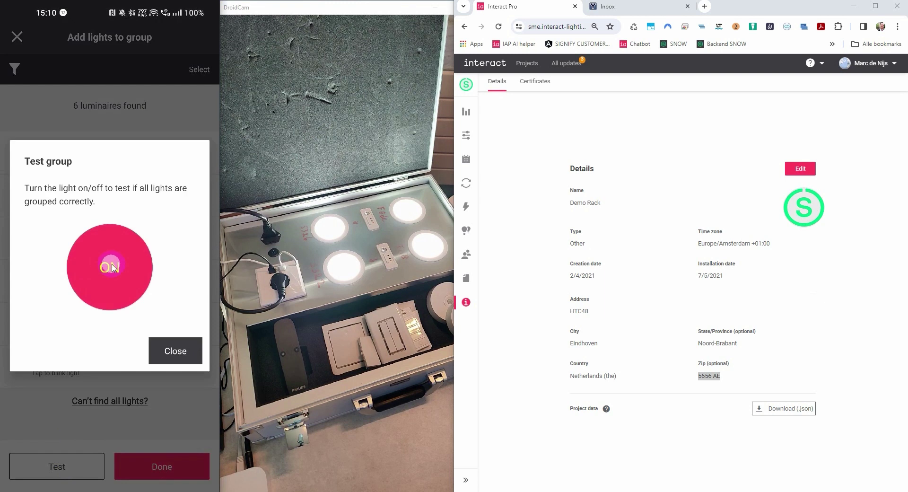
left_click(112, 267)
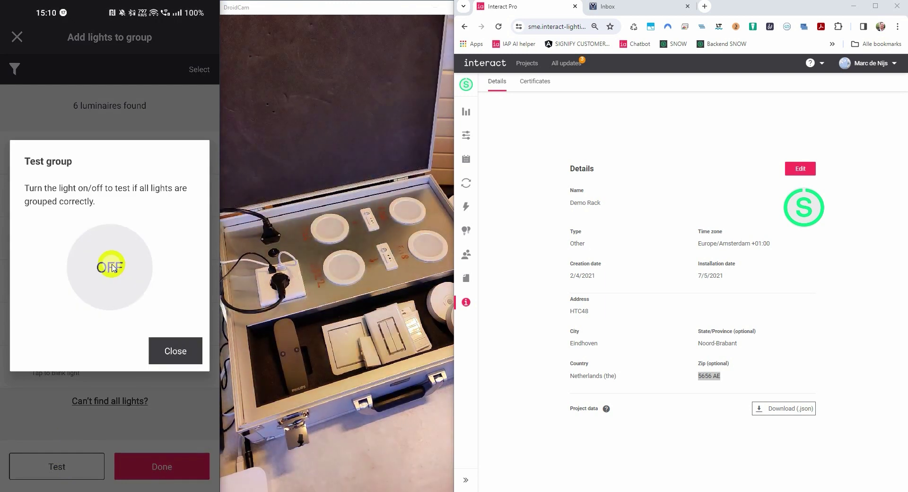
left_click(113, 268)
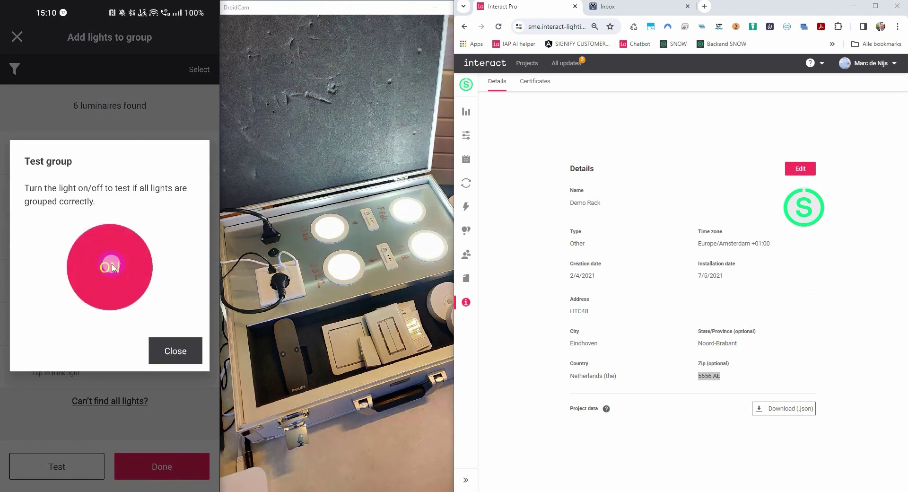
left_click(113, 268)
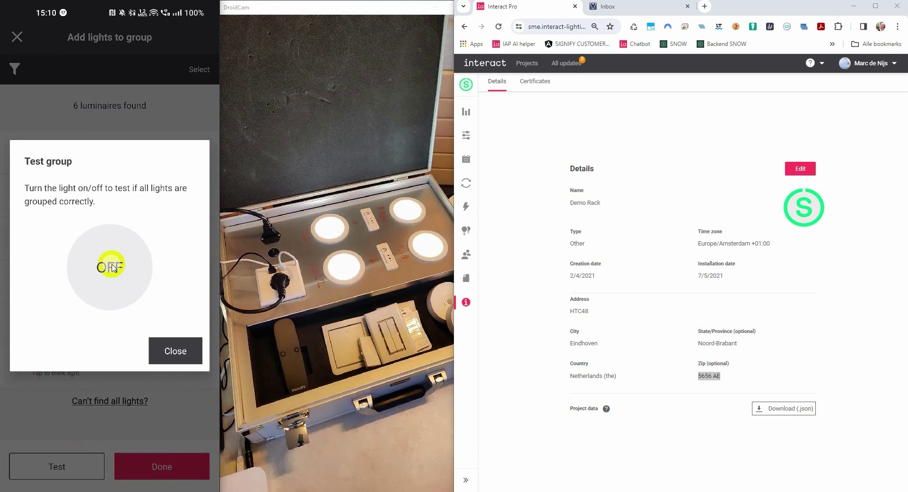
left_click(175, 352)
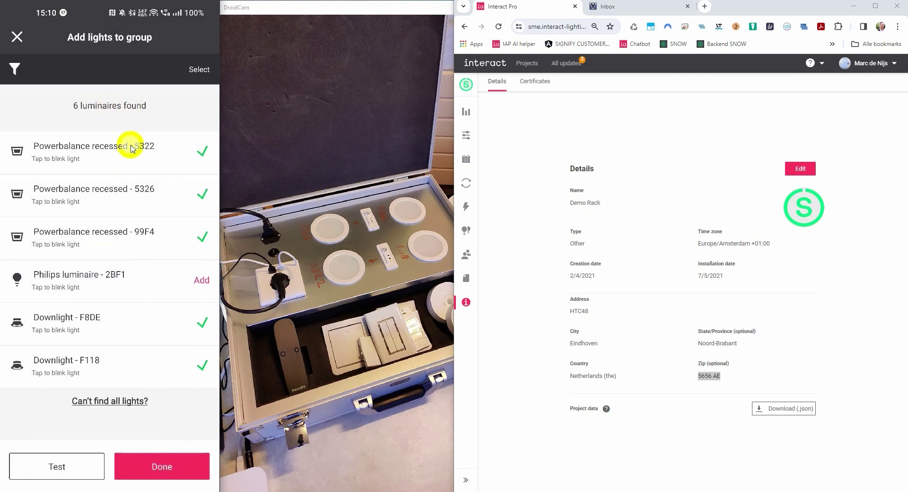
Refresh the found list and confirm the five lights: downlights F8DE, F118 and Powerbalance 5326, 99F4, 5322
left_click_drag(133, 142, 105, 382)
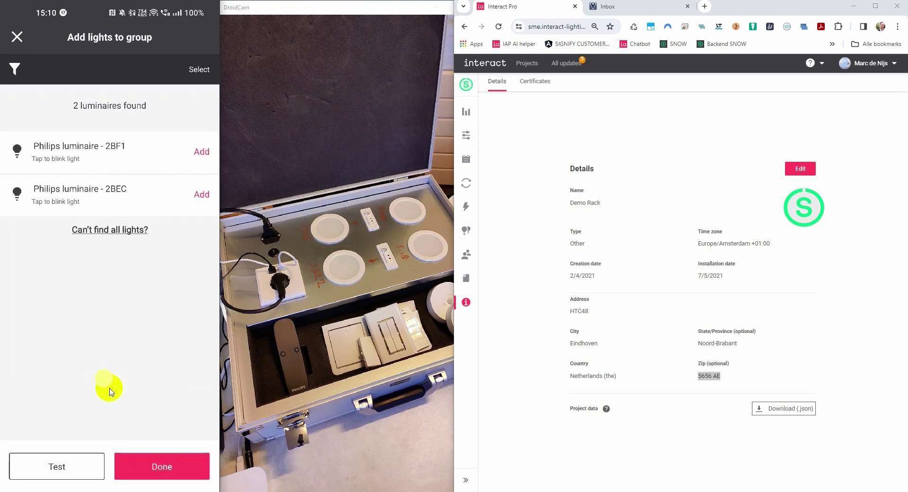
left_click(151, 465)
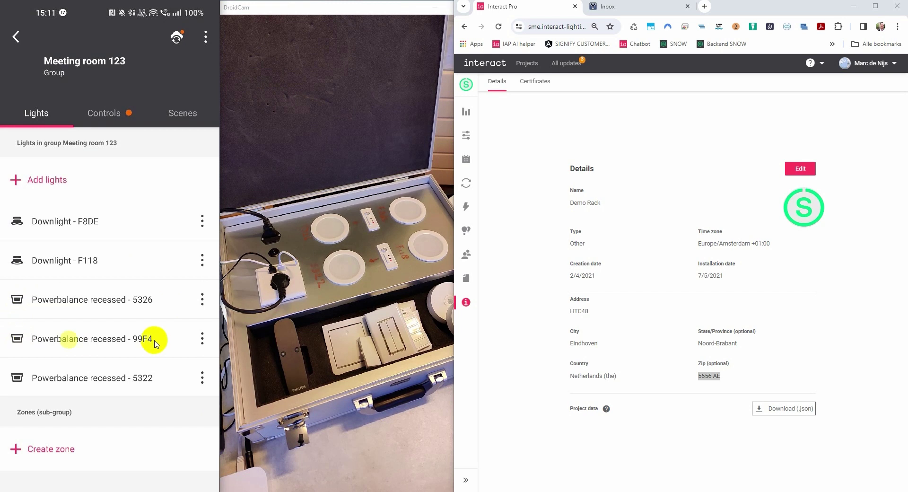
Remove Powerbalance recessed - 99F4 from the Meeting room 123 group
left_click(202, 339)
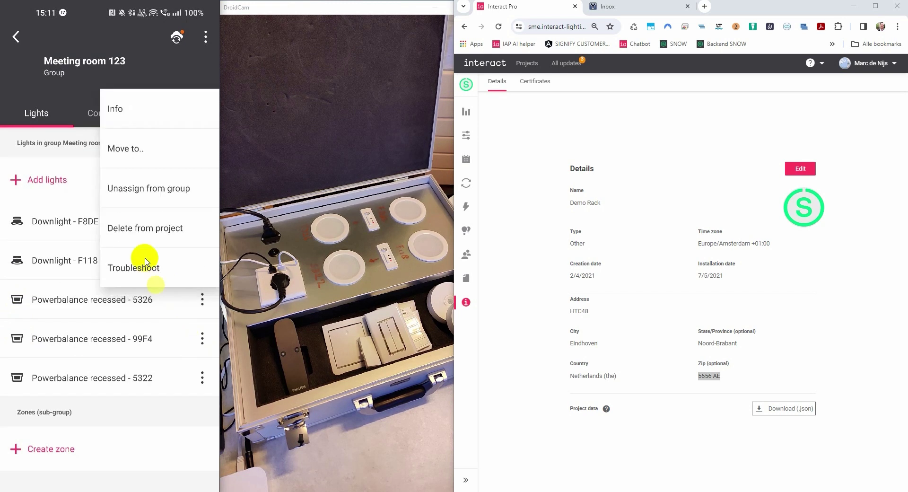
left_click(136, 191)
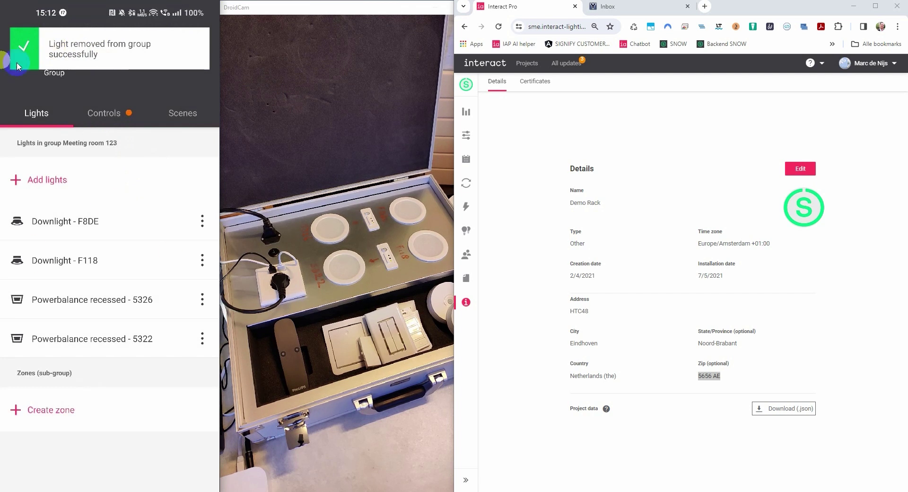
left_click_drag(30, 49, 13, 42)
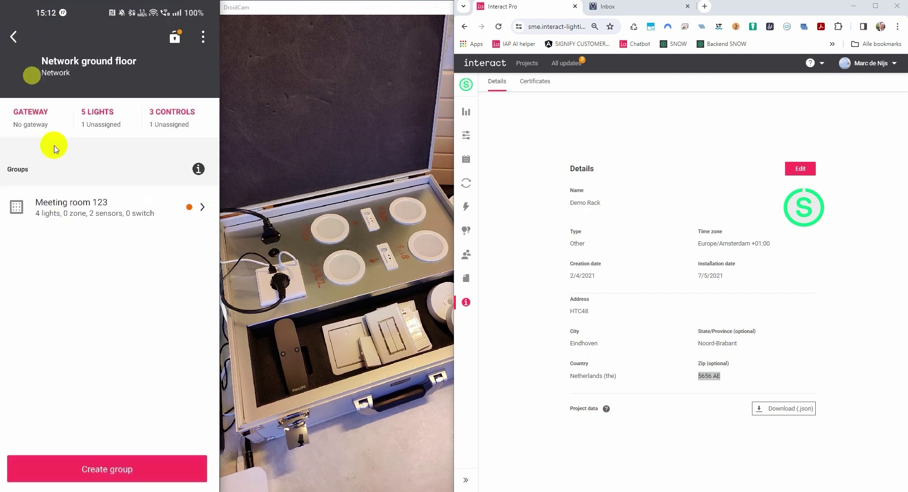
In the network's In network light list, start assigning 99F4 to a group, then abandon it
left_click(92, 126)
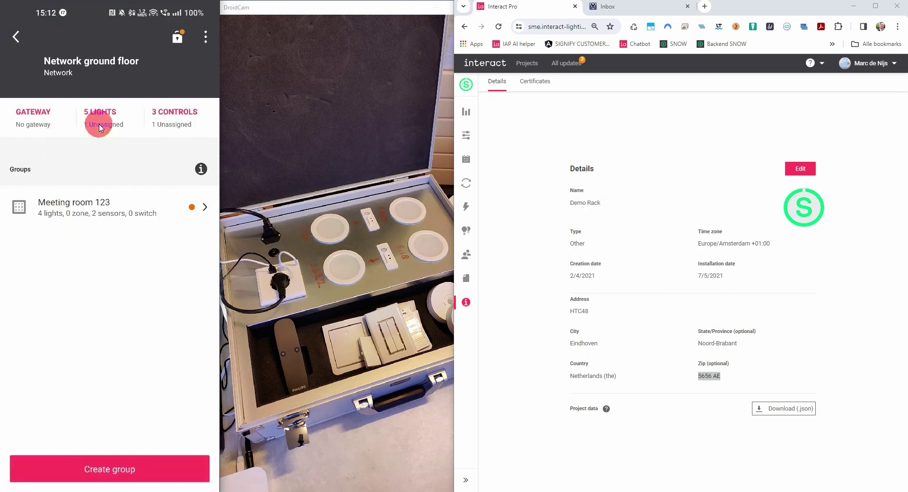
left_click(155, 75)
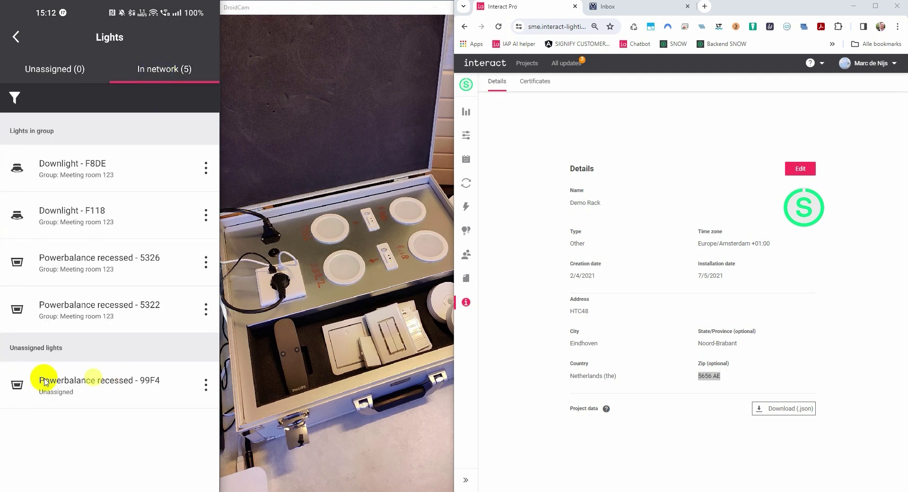
left_click(206, 387)
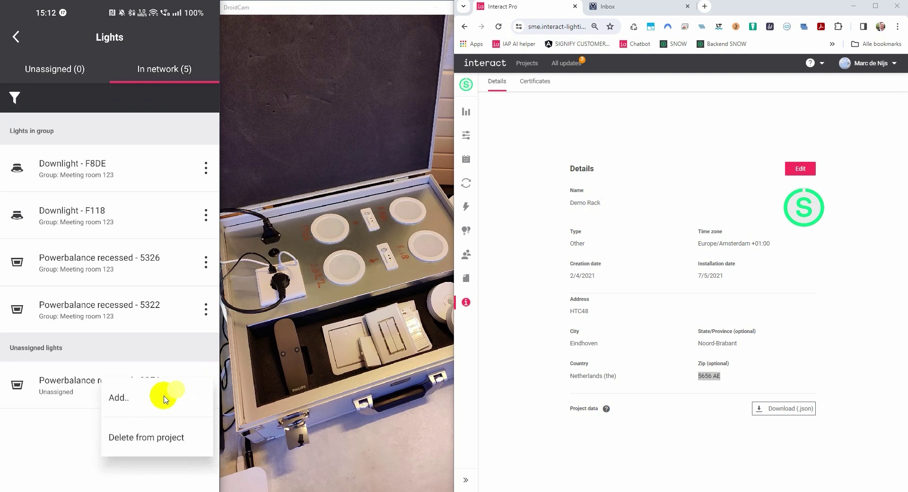
left_click(175, 440)
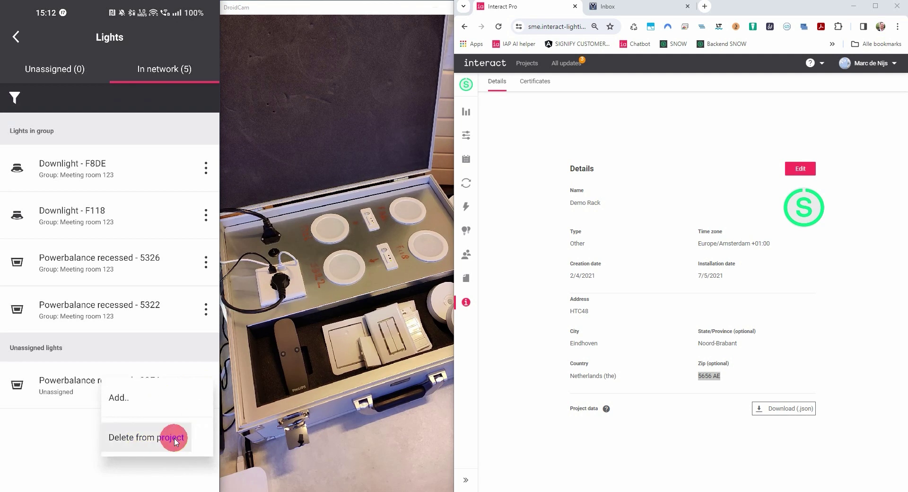
left_click(121, 400)
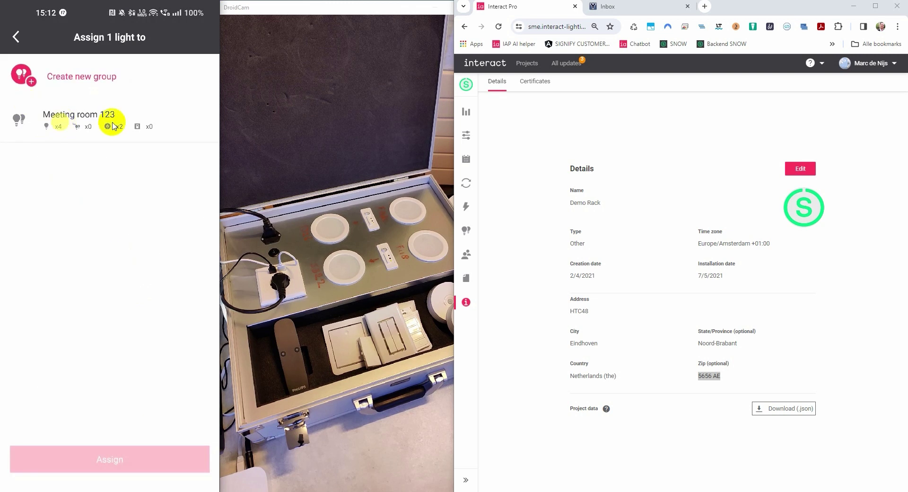
left_click(16, 38)
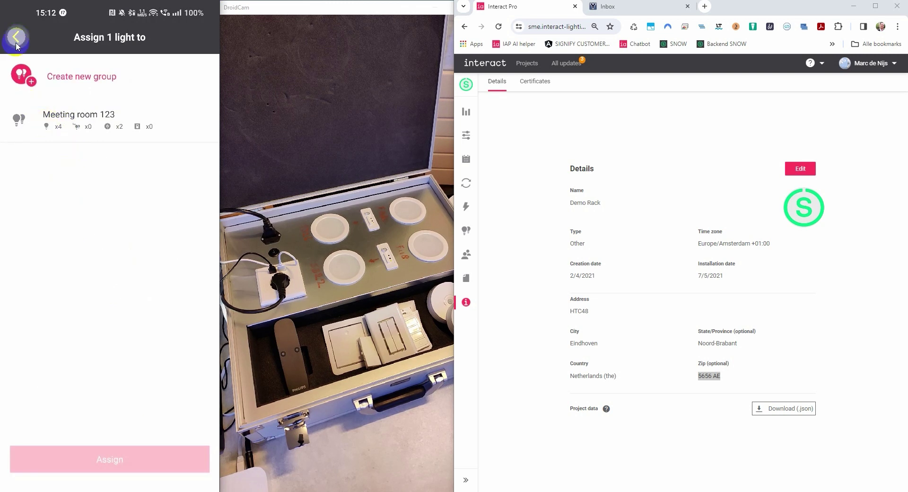
Delete 99F4 permanently from the project and return to the Network ground floor overview
left_click(206, 387)
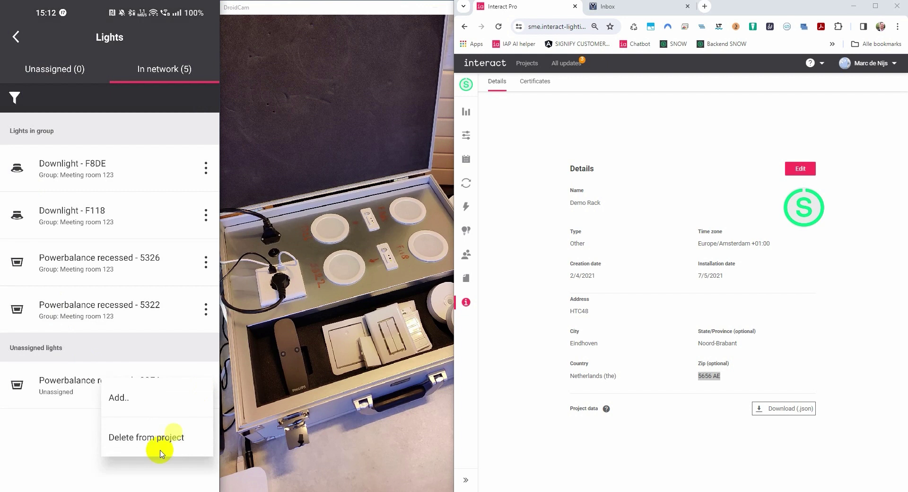
left_click(153, 441)
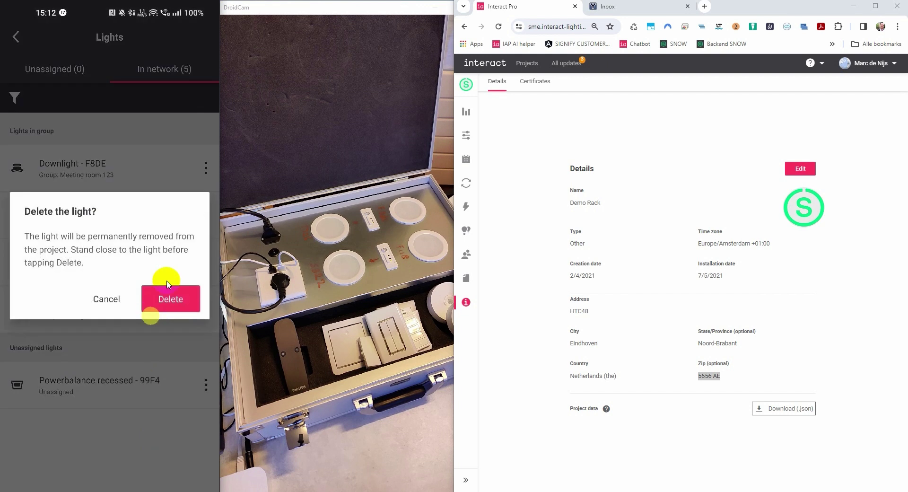
left_click(171, 302)
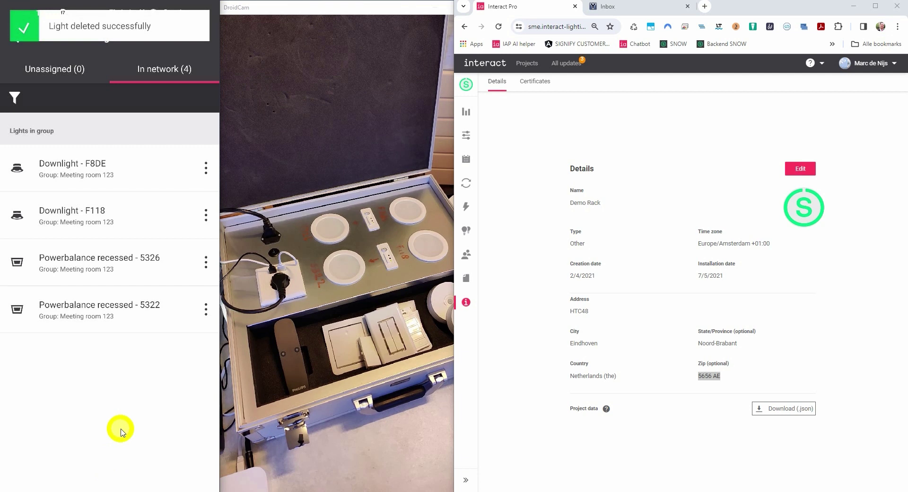
left_click(159, 68)
left_click(41, 47)
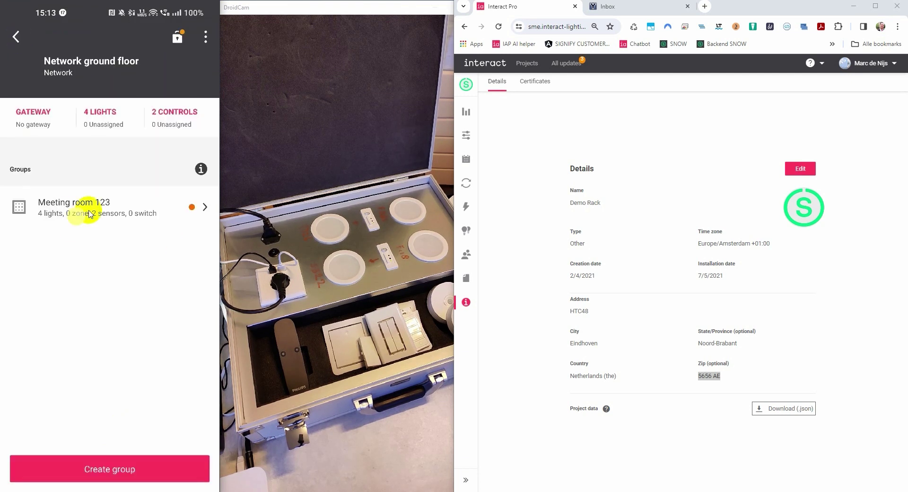
Add a new zone in the Meeting room 123 group and name it 'window'
left_click(90, 211)
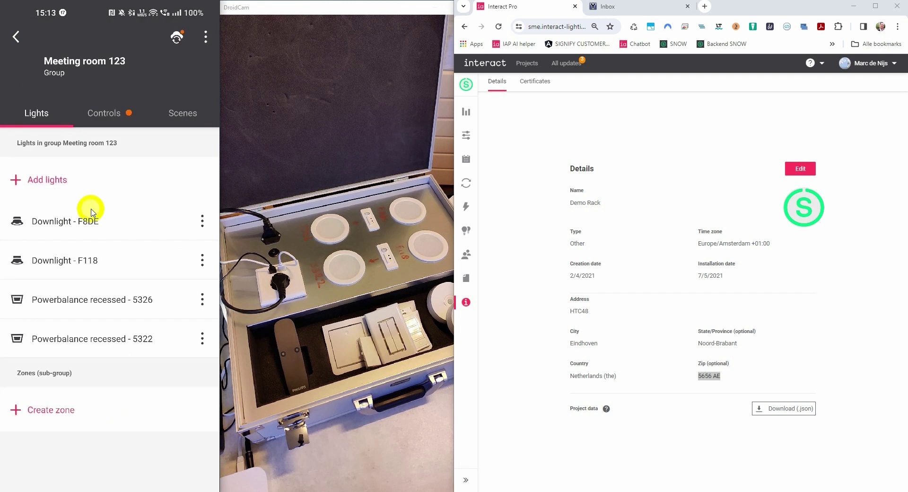
left_click(50, 413)
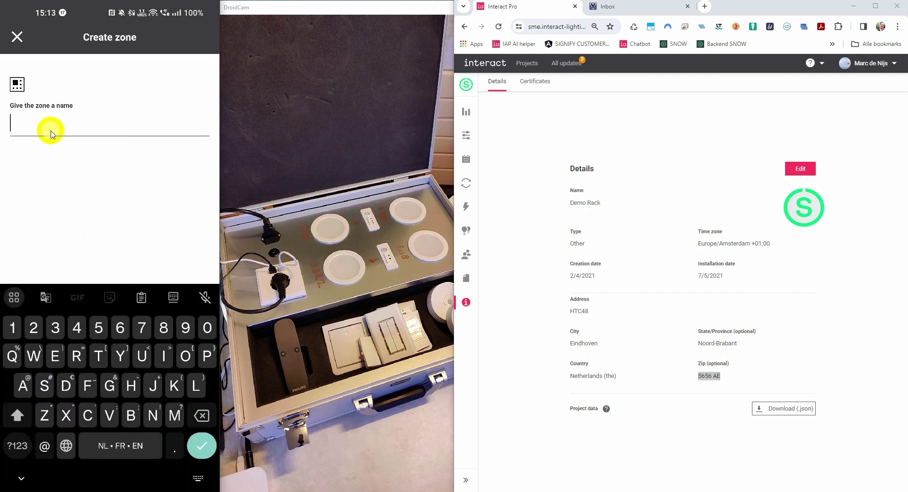
type("window")
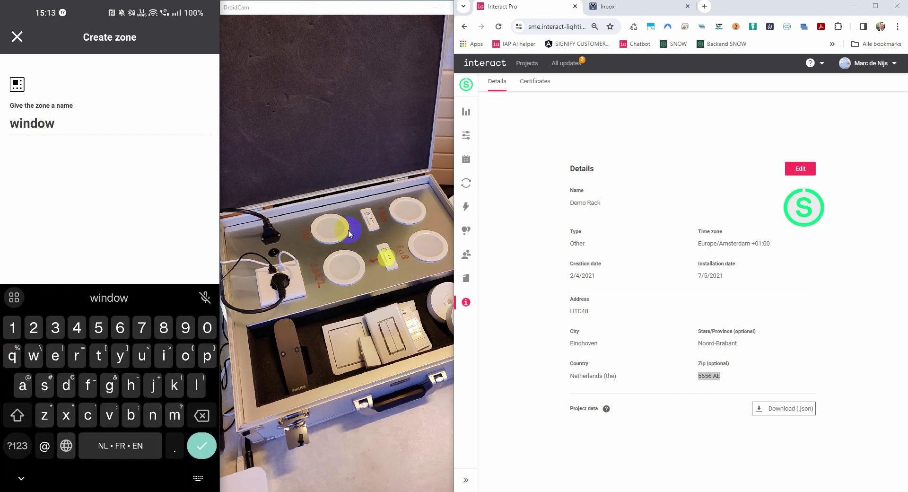
left_click(200, 447)
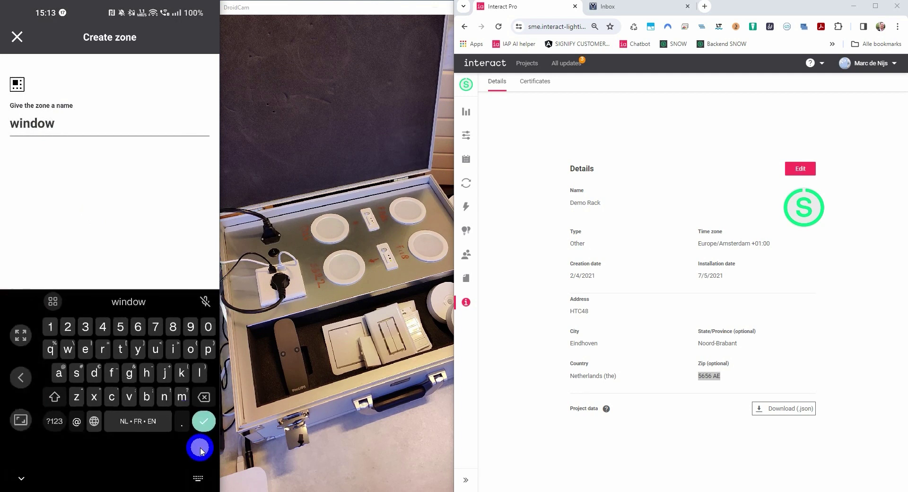
left_click(27, 344)
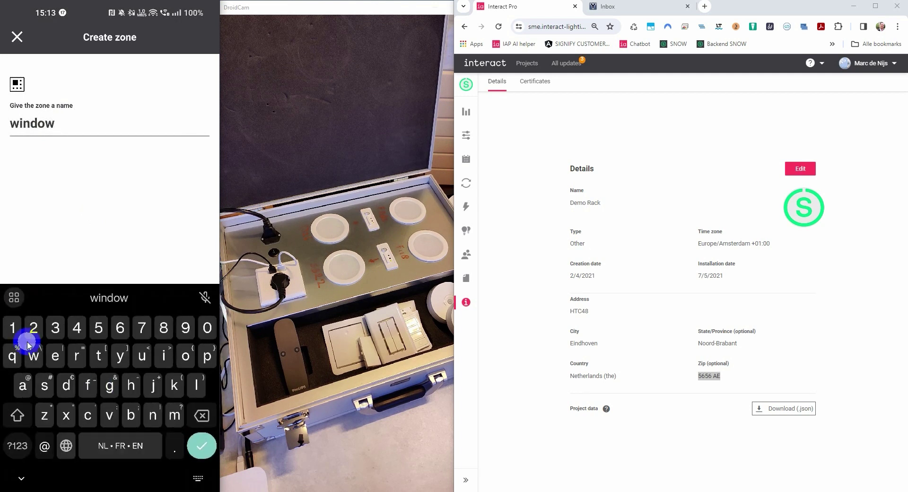
left_click(203, 441)
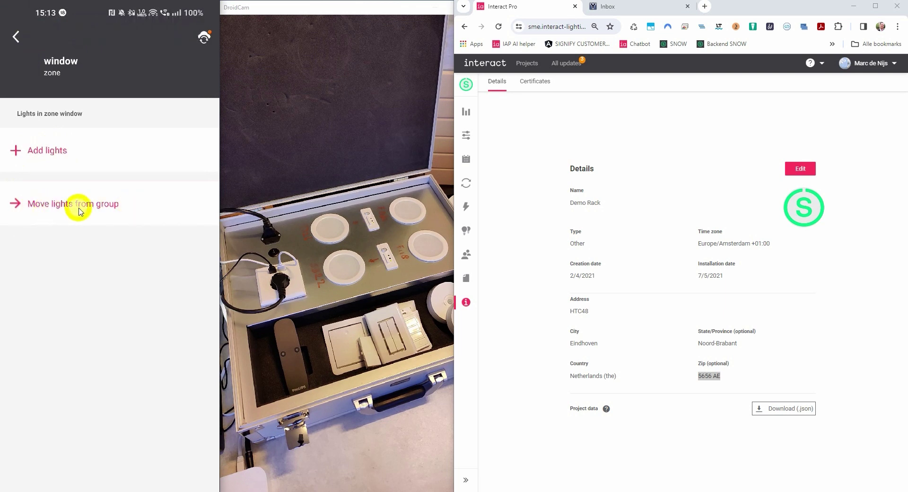
Multi-select Powerbalance recessed 5326 and 5322 from the group and move them into the window zone
left_click(79, 211)
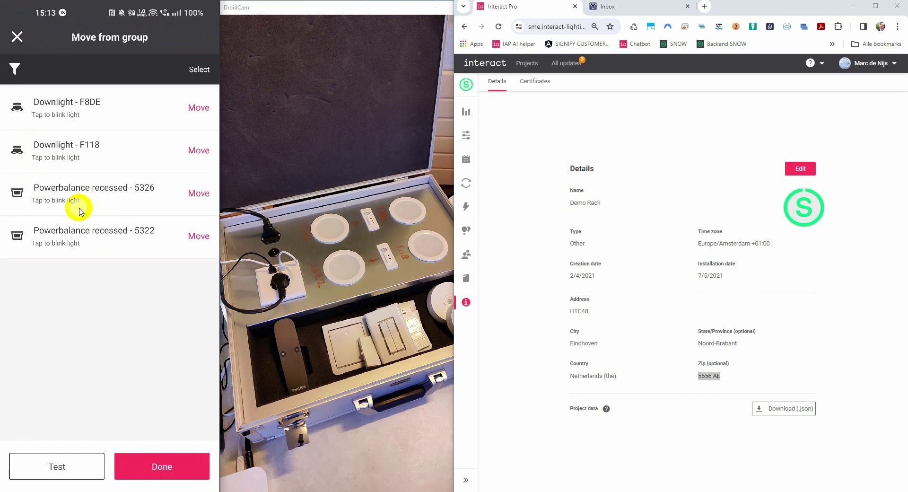
left_click(199, 74)
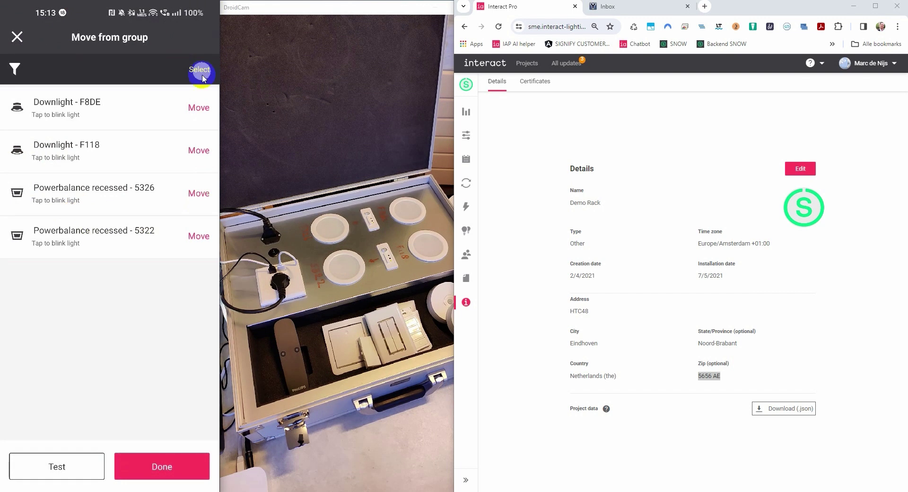
left_click(199, 75)
left_click(212, 198)
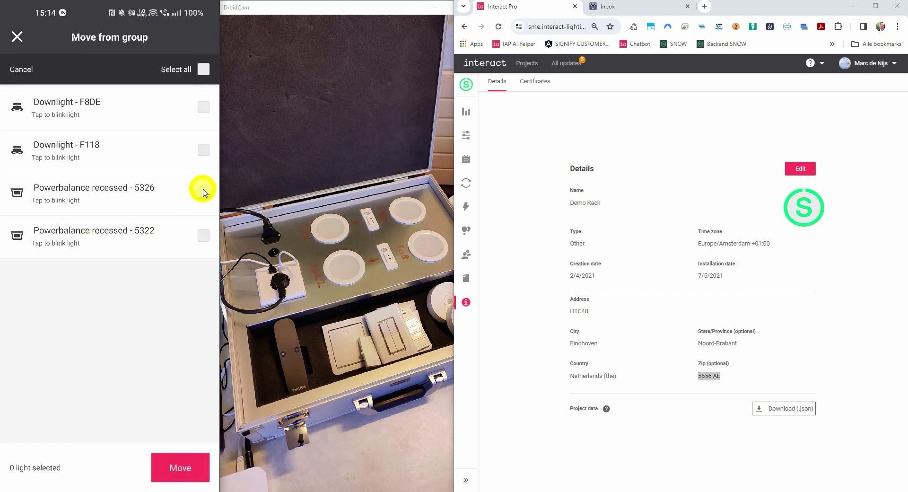
left_click(203, 241)
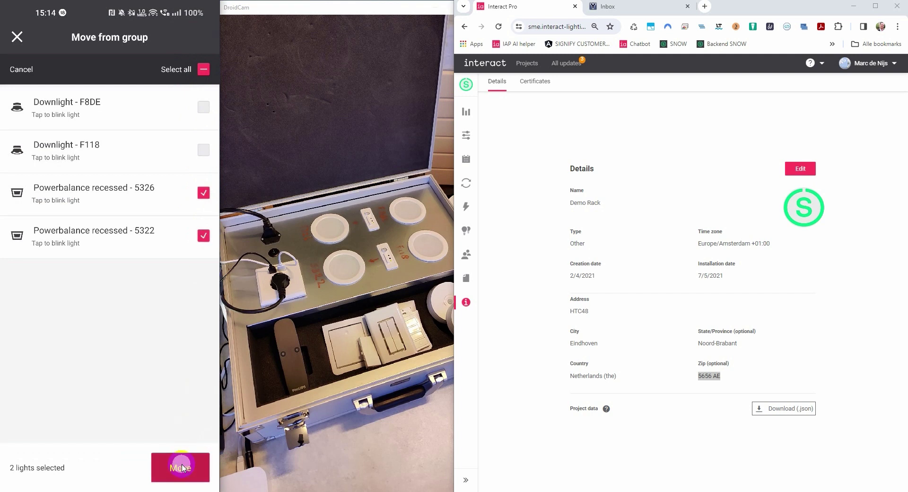
left_click(182, 465)
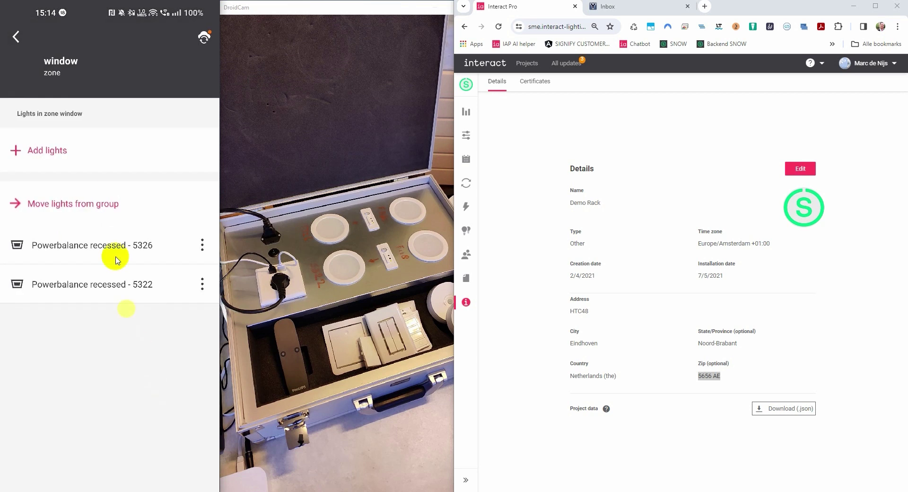
Add the found Powerbalance recessed - 99F4 to the window zone, test the zone on and off, and finish
left_click(53, 150)
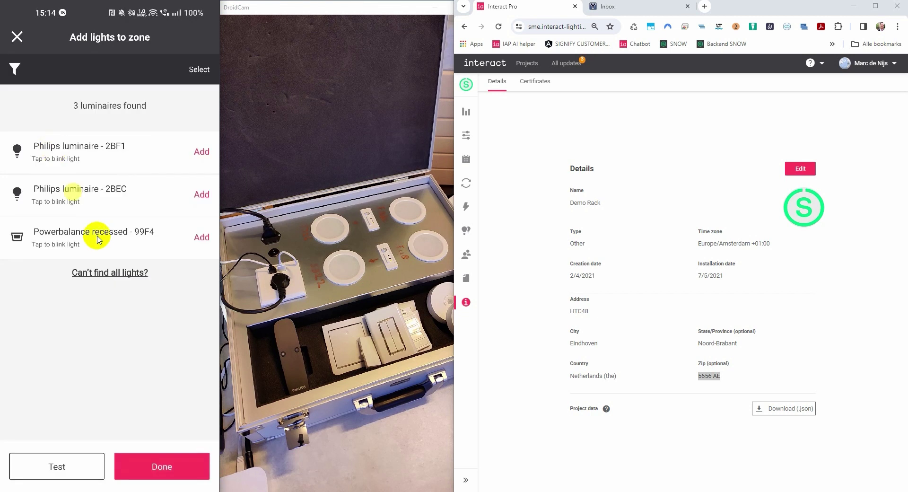
left_click(205, 239)
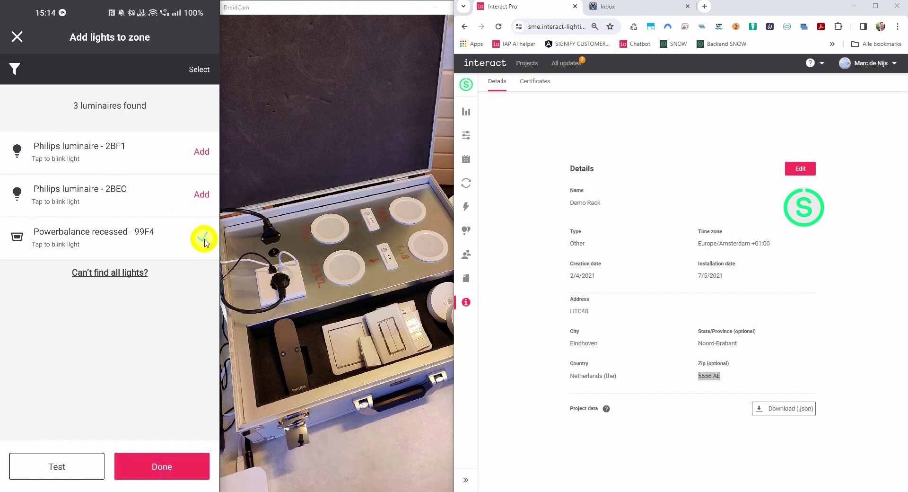
left_click(93, 469)
left_click(99, 286)
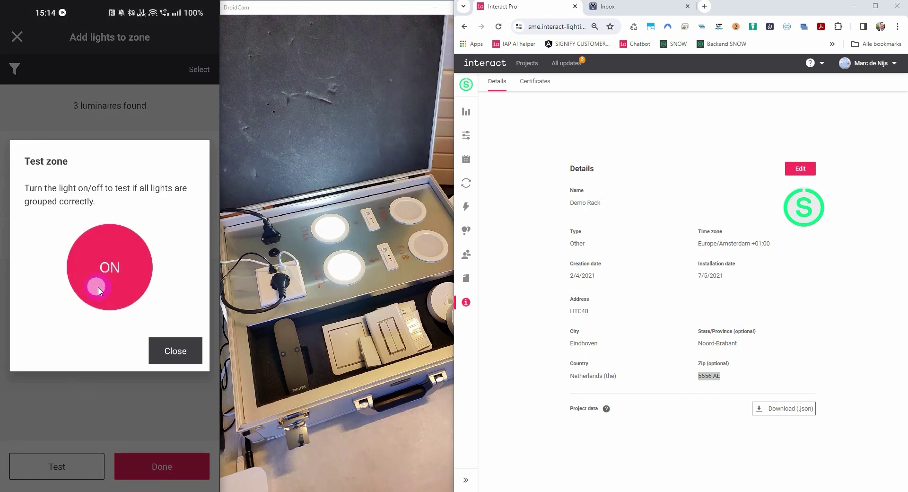
left_click(106, 286)
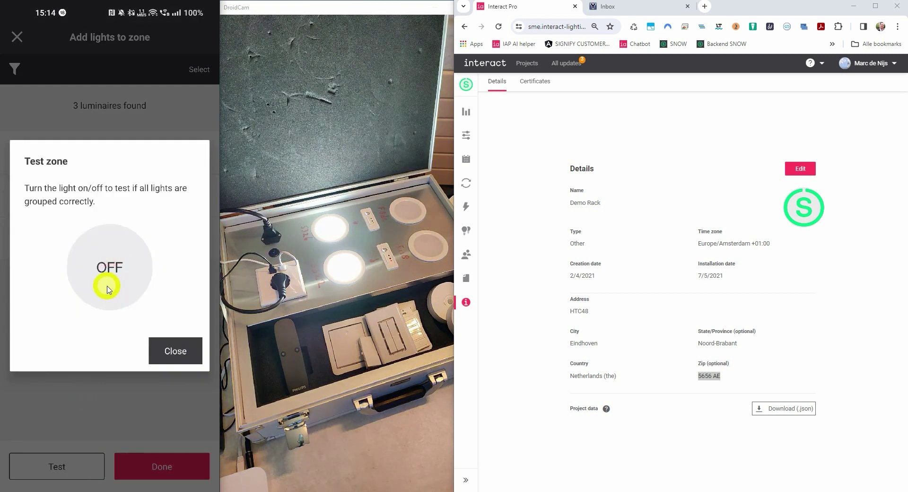
left_click(175, 353)
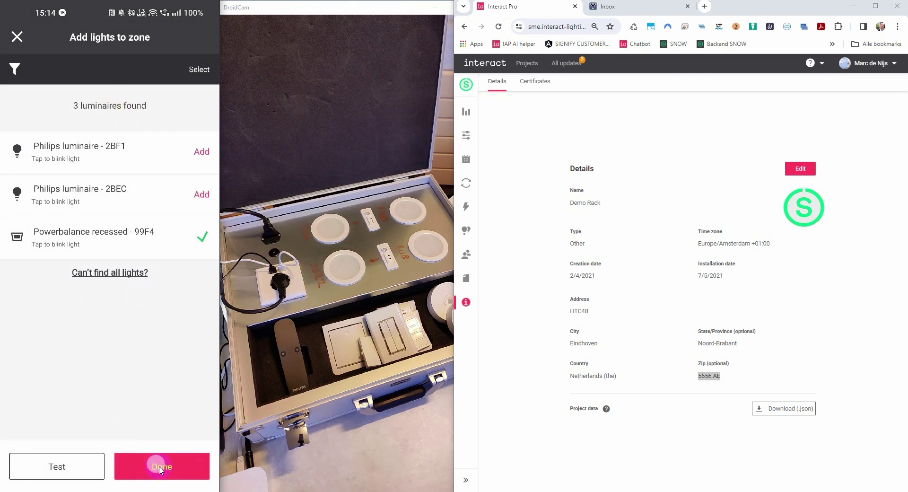
left_click(161, 471)
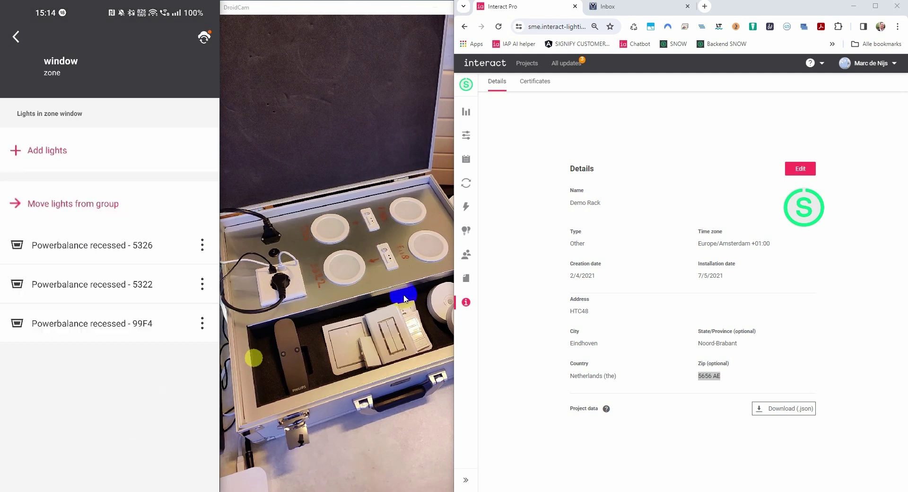
Back in the group, go to Controls, dismiss the deployment tip, and open the Sensors list
left_click(14, 36)
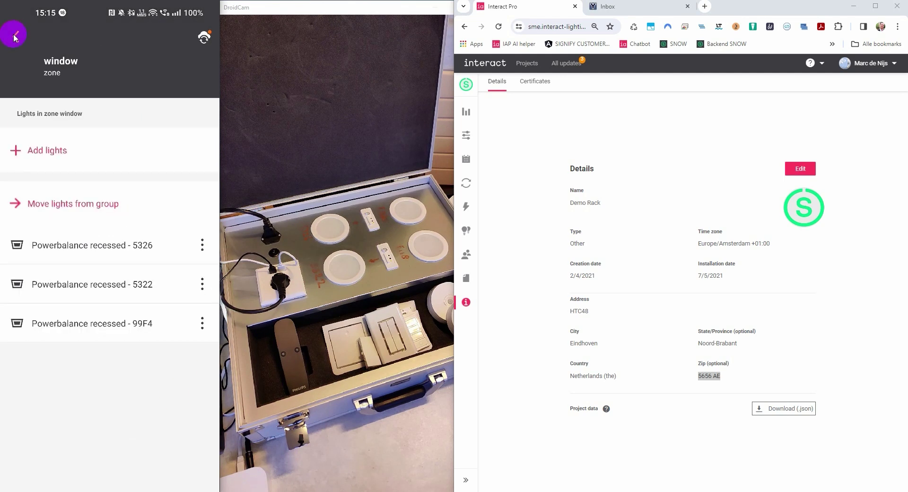
left_click(97, 118)
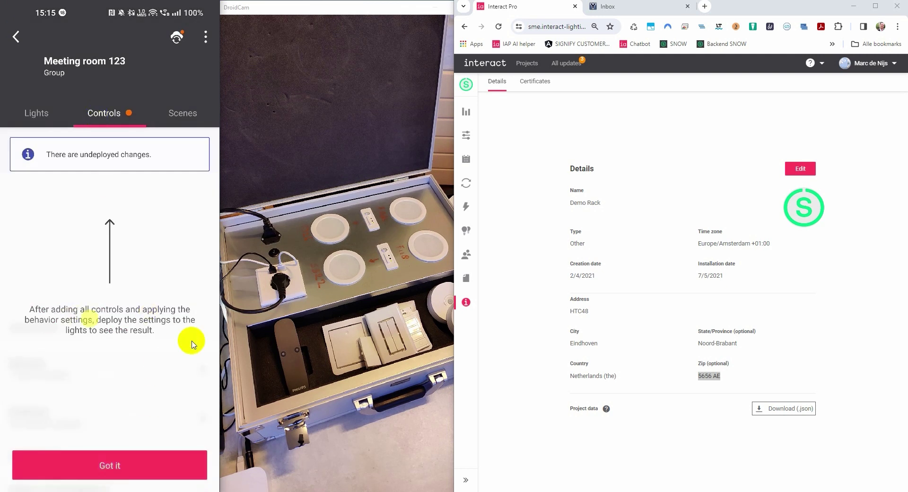
left_click(111, 465)
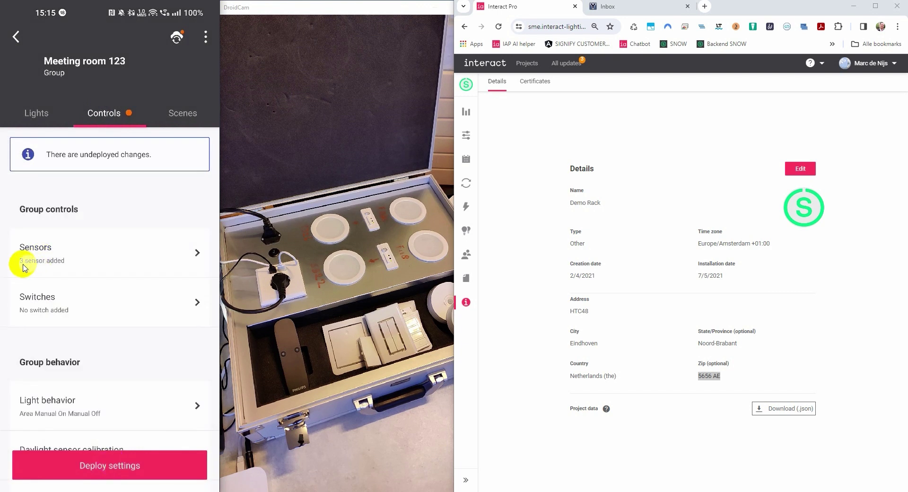
left_click(71, 270)
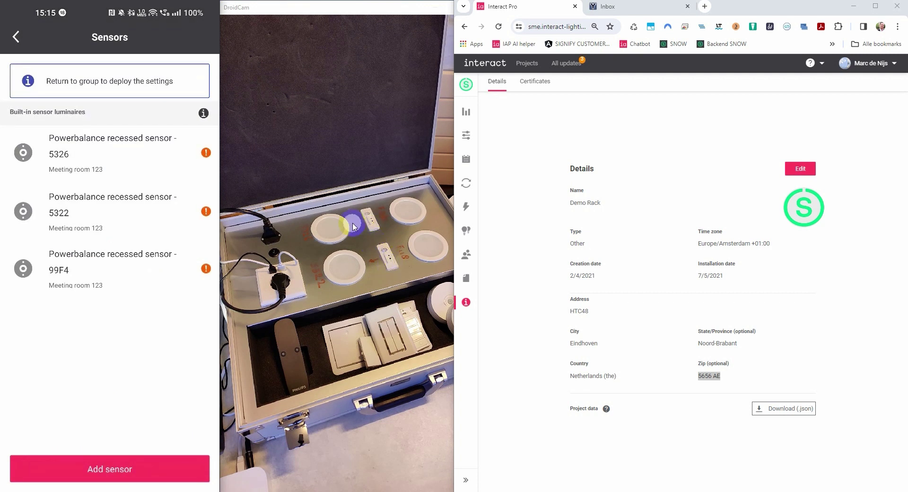
Check sensor 5326's warning and choose a light behavior that activates sensing
left_click(205, 152)
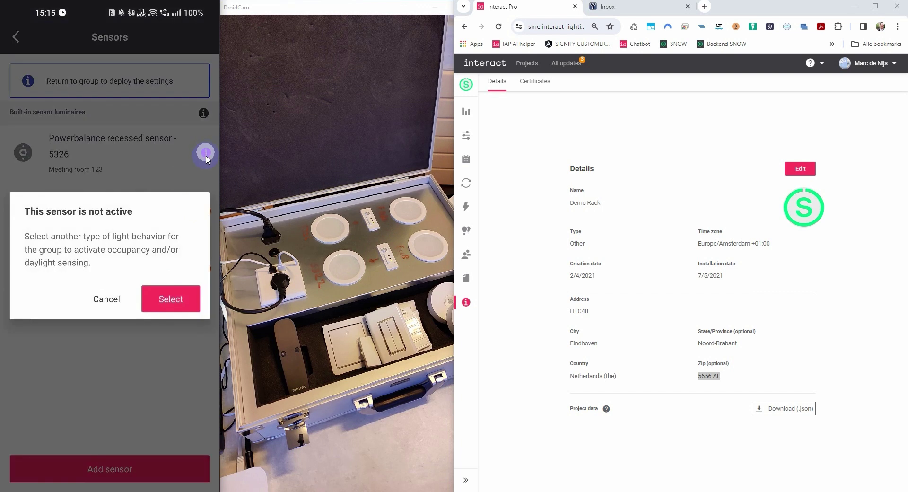
left_click(159, 306)
left_click(179, 305)
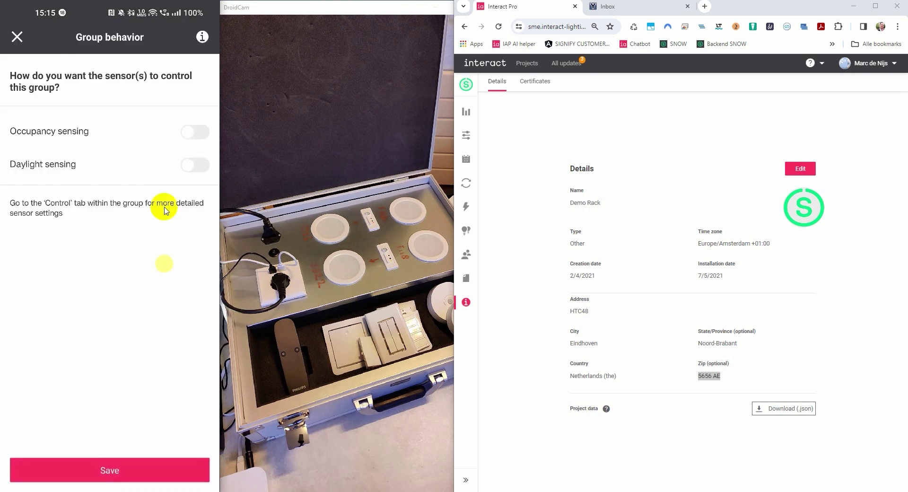
Enable occupancy and daylight sensing, set occupancy to turn the whole group on and off, and save
left_click(198, 138)
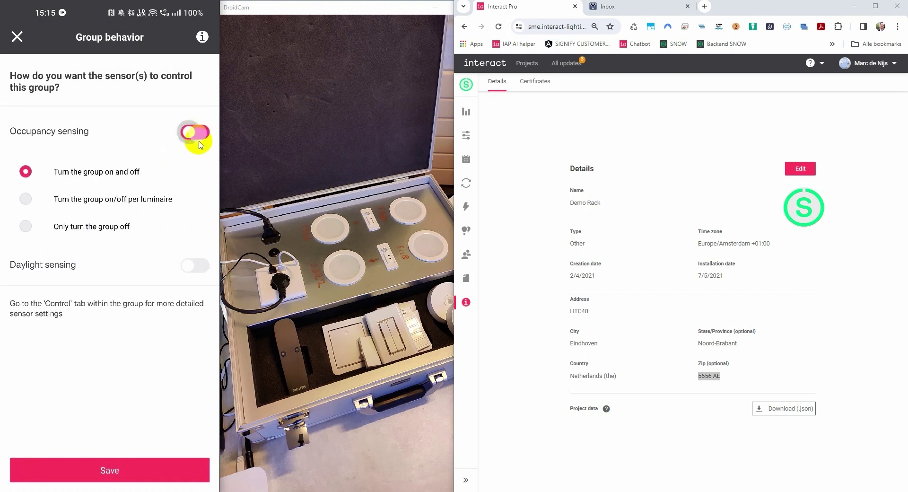
left_click(194, 272)
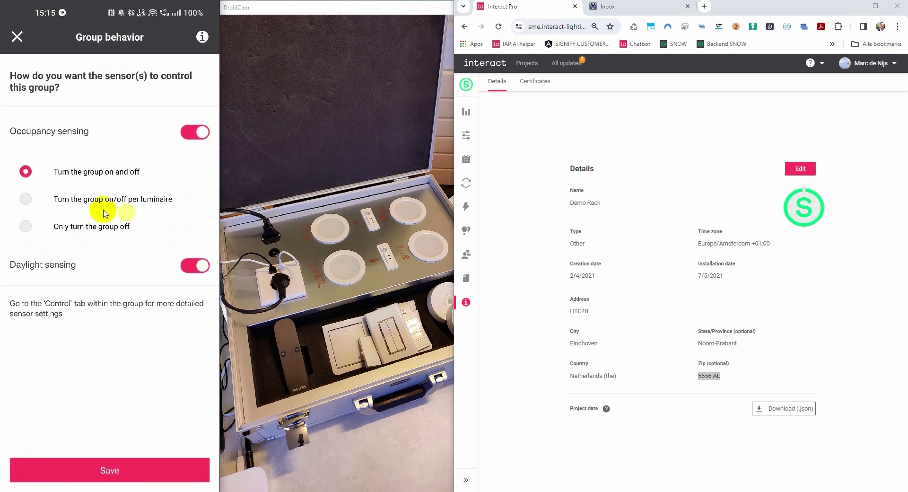
left_click(26, 201)
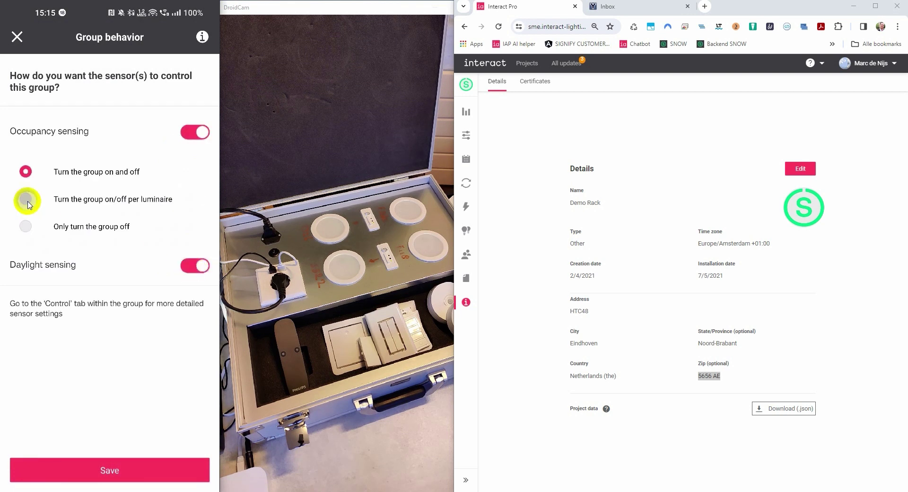
left_click(338, 229)
left_click(333, 229)
left_click(26, 171)
left_click(118, 470)
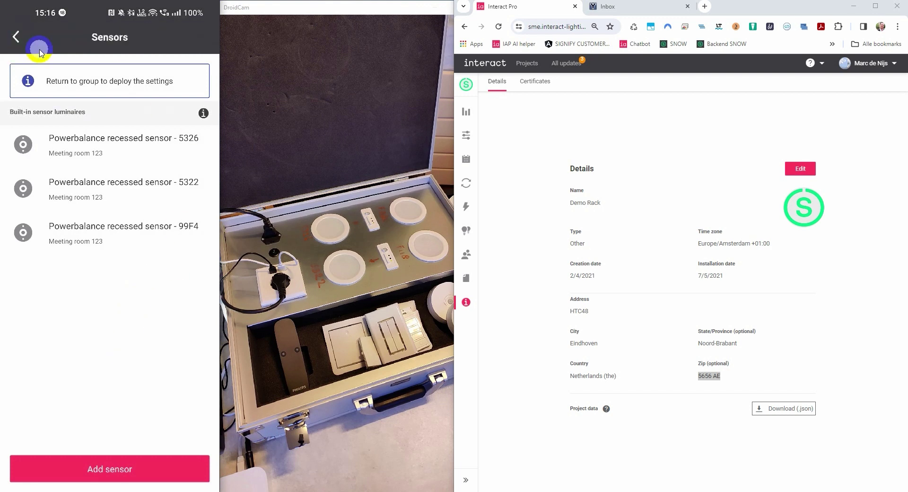
Begin adding a sensor to Meeting room 123 and pick the Regular sensor type
left_click(30, 57)
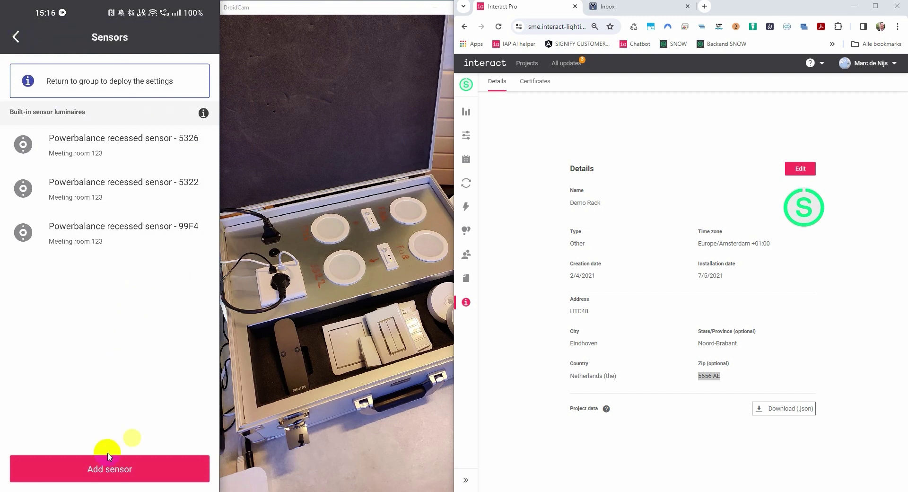
left_click(128, 476)
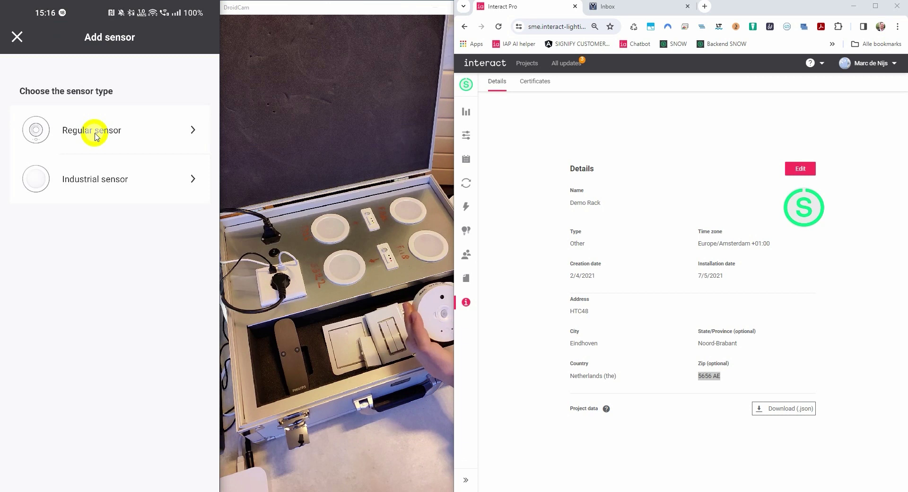
left_click(374, 226)
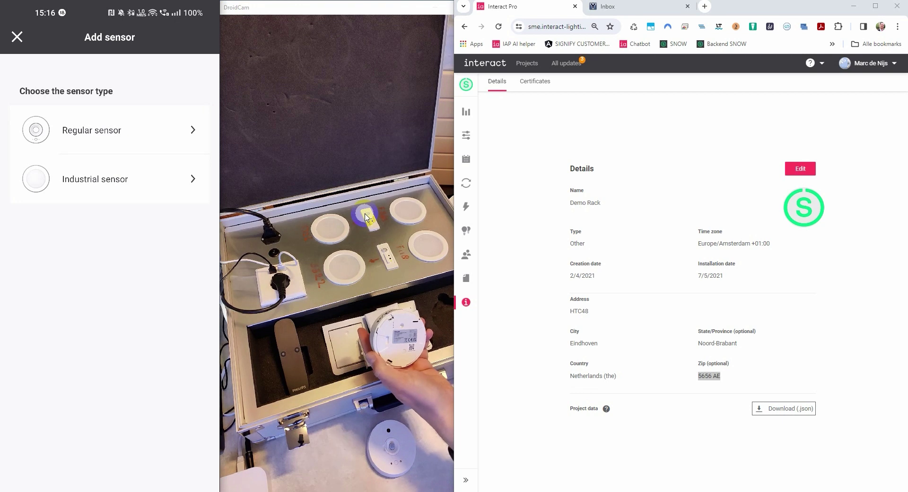
left_click(98, 133)
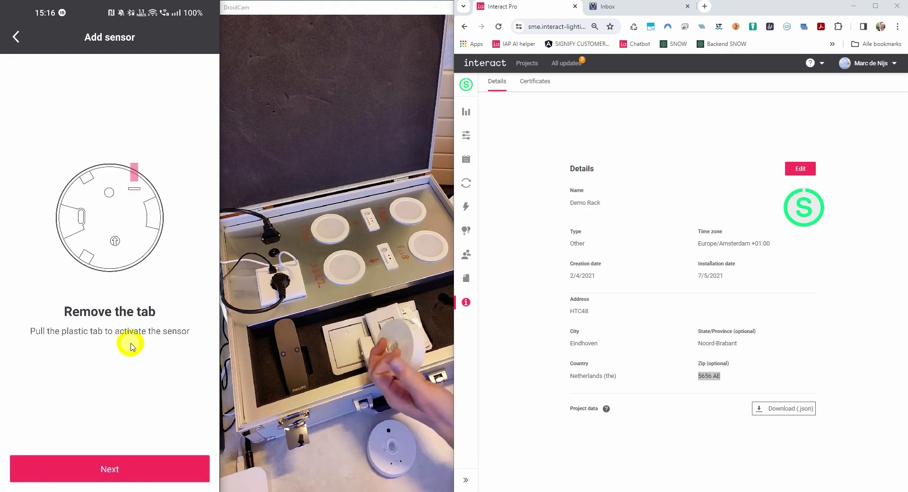
Continue past the tab-removal step, review and dismiss the reset instructions, and let the occupancy sensor join
left_click(109, 466)
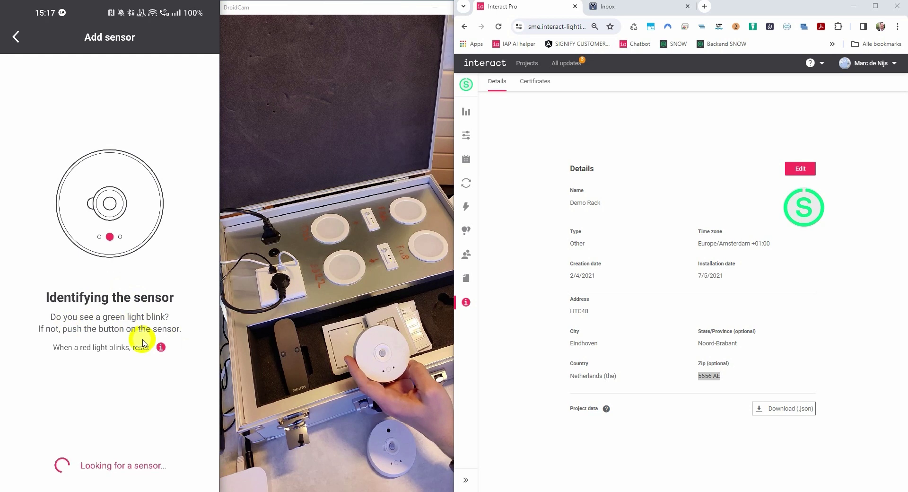
left_click(161, 348)
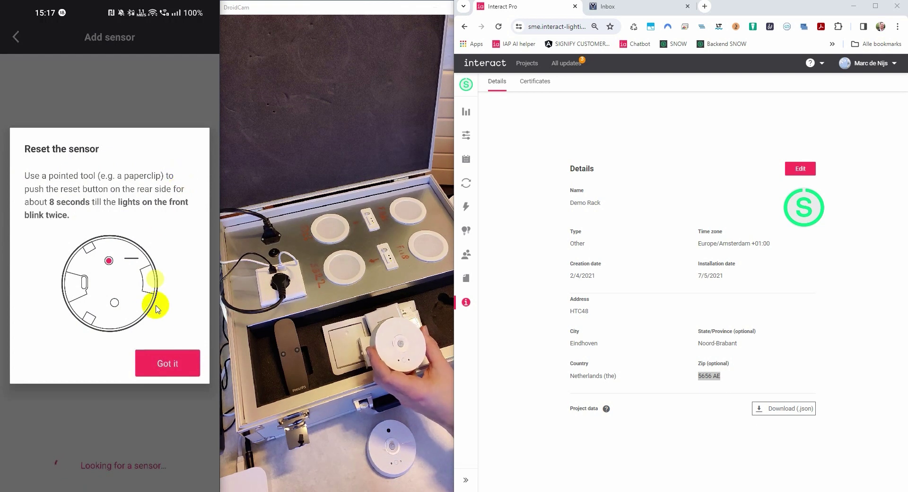
left_click(168, 364)
left_click(167, 364)
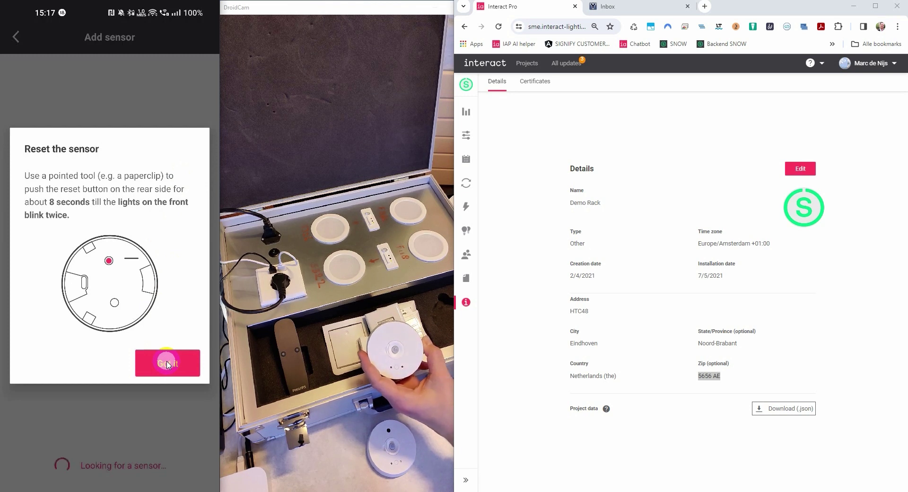
left_click(167, 363)
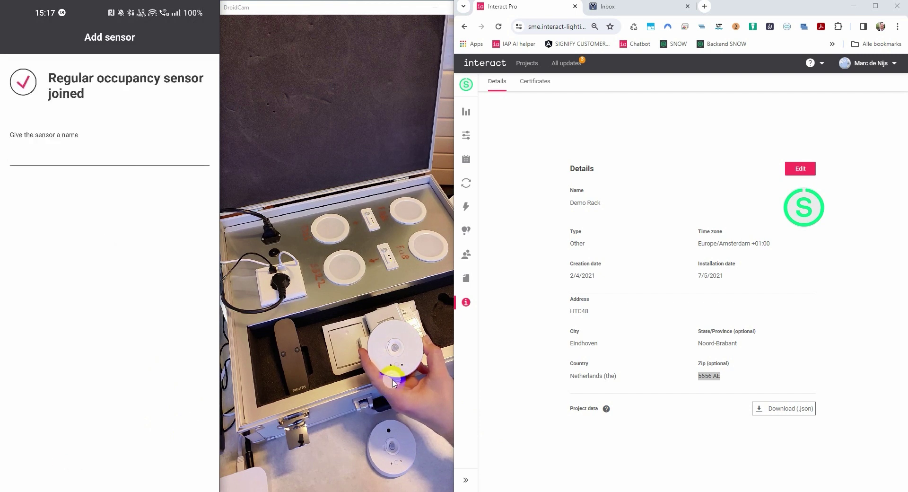
Name the new sensor 364 and save the sensing behavior with occupancy and daylight on
left_click(56, 158)
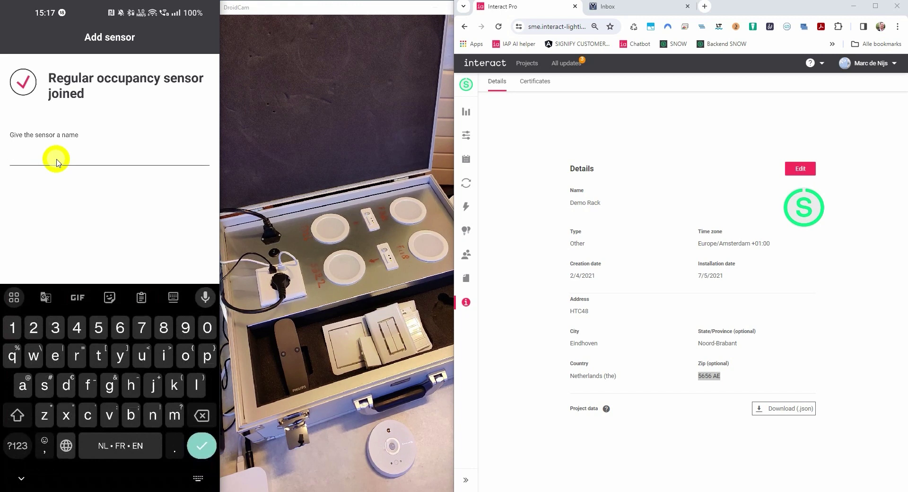
left_click(202, 446)
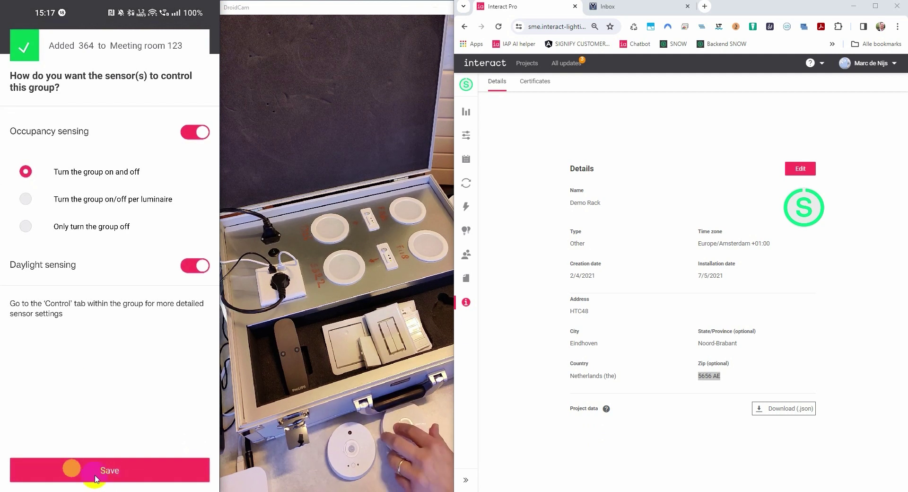
left_click(107, 476)
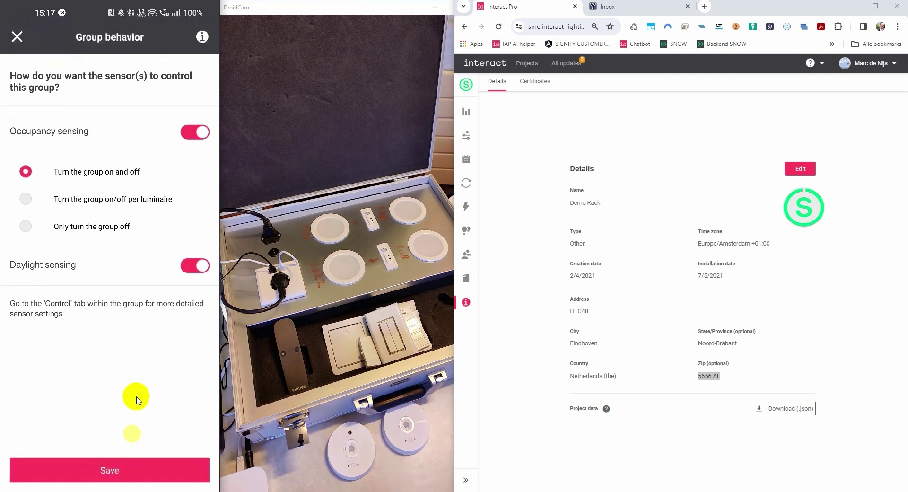
left_click(19, 36)
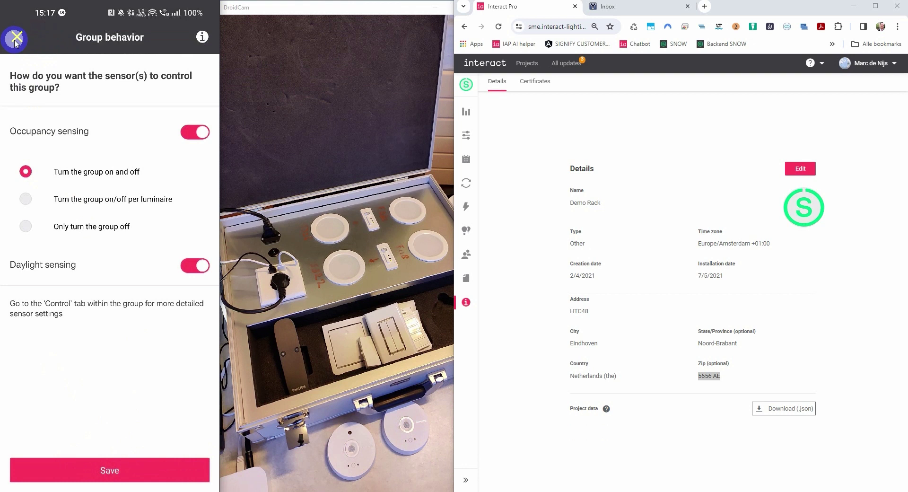
Read the explanation of the light on/off behavior options, then leave the behavior settings
left_click(203, 37)
mouse_move(105, 251)
left_mouse_down()
mouse_move(107, 219)
mouse_move(105, 354)
left_mouse_up()
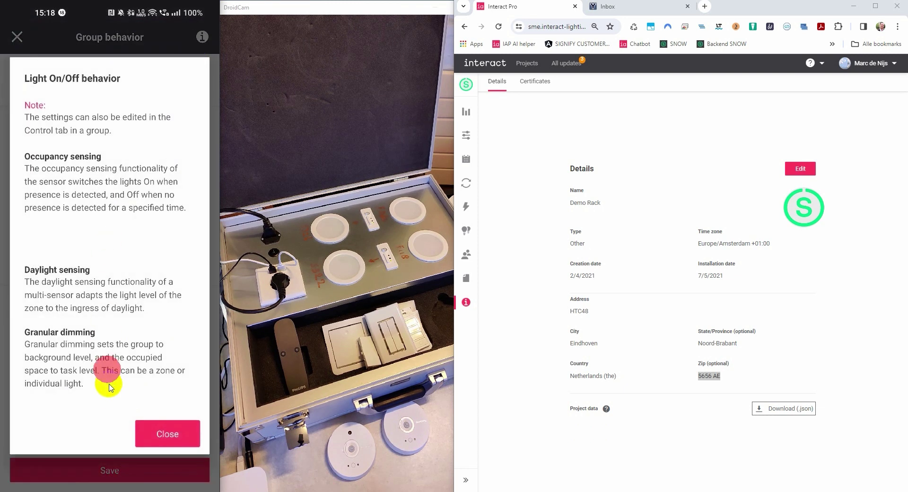
left_click(172, 436)
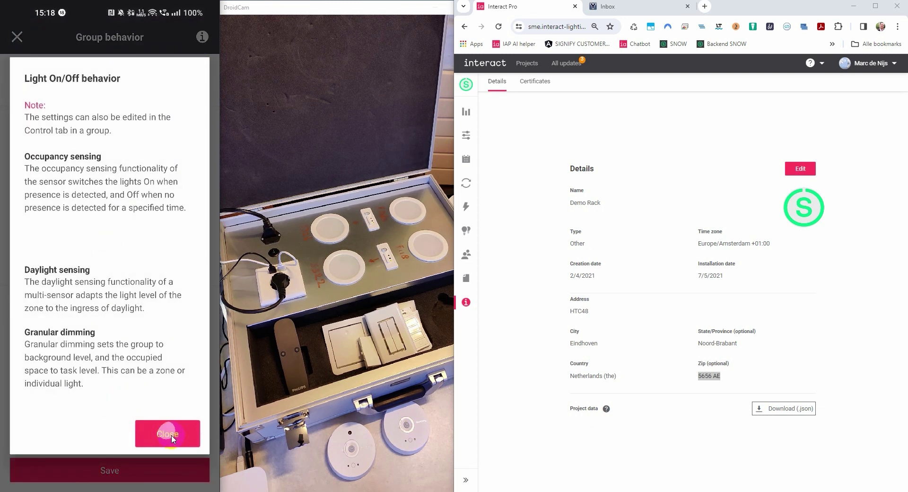
left_click(17, 38)
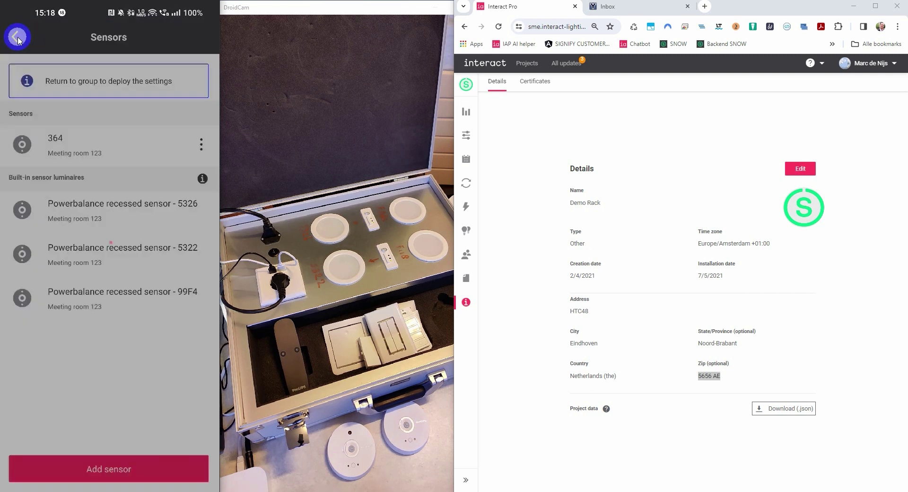
Check sensor 364's details, then return to Meeting room 123's Controls tab
left_click(58, 138)
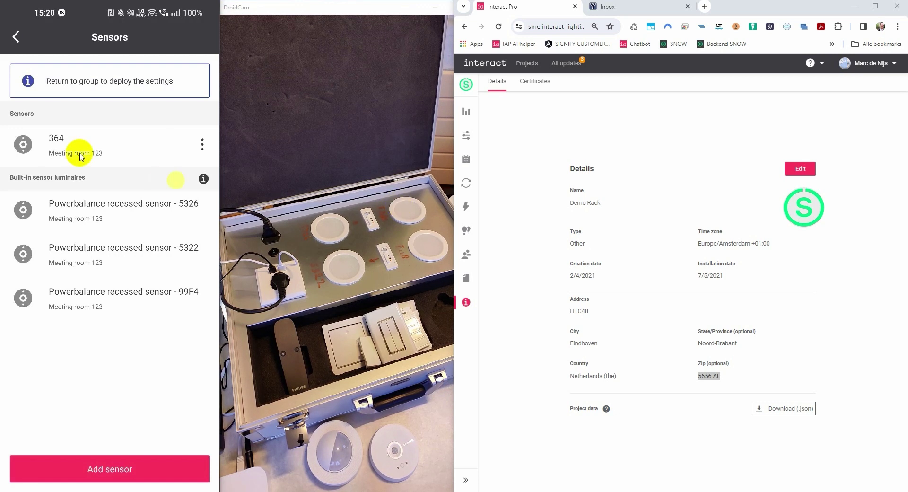
left_click(16, 37)
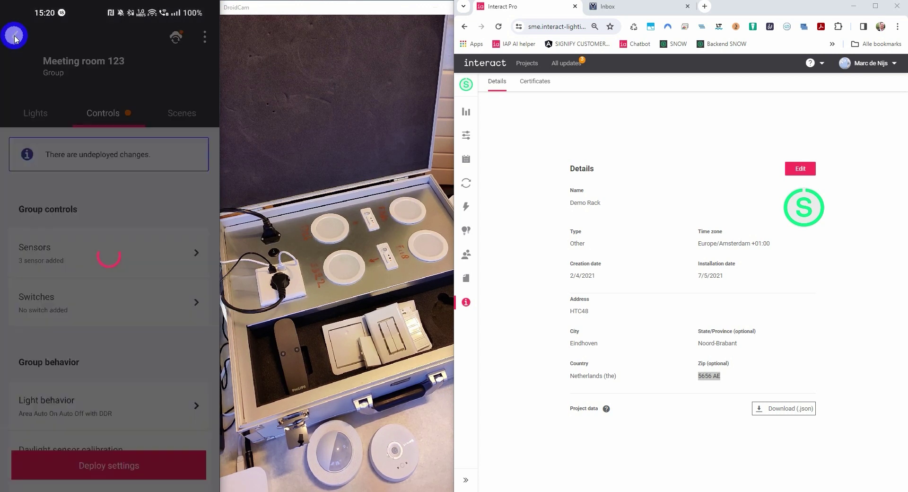
Go to Meeting room 123's Switches page and start adding a switch
left_click(45, 303)
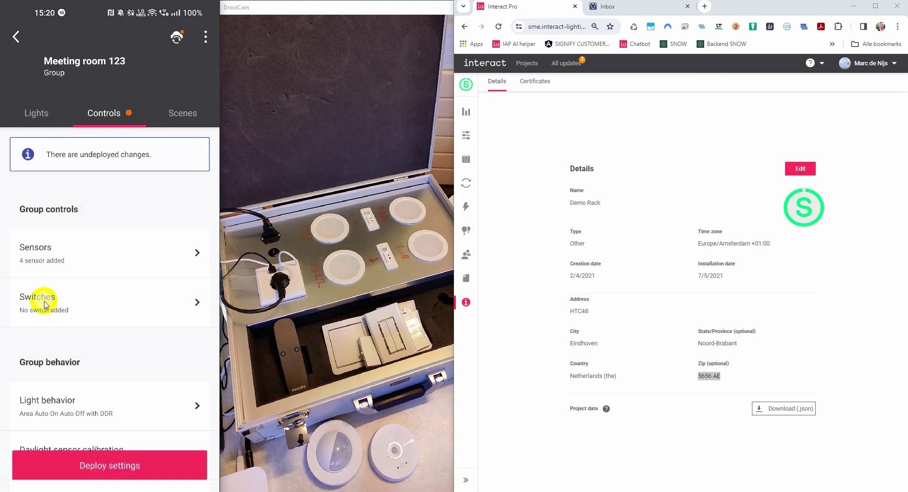
left_click(97, 466)
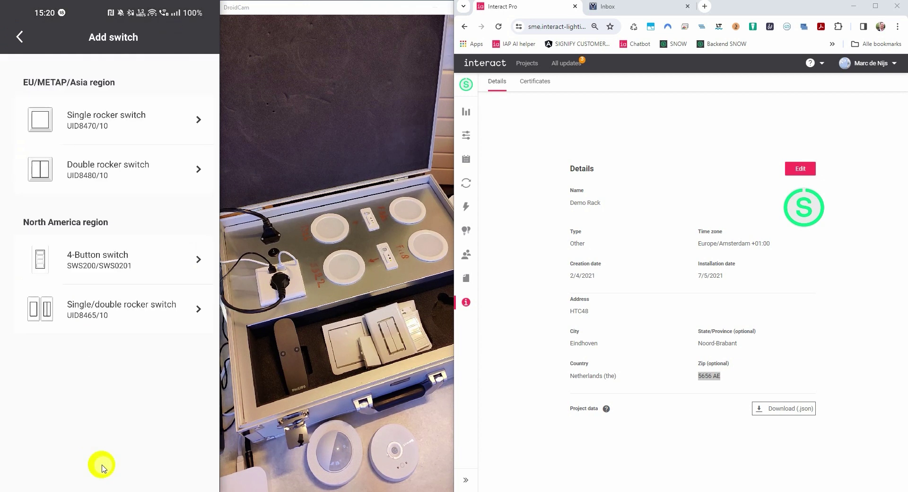